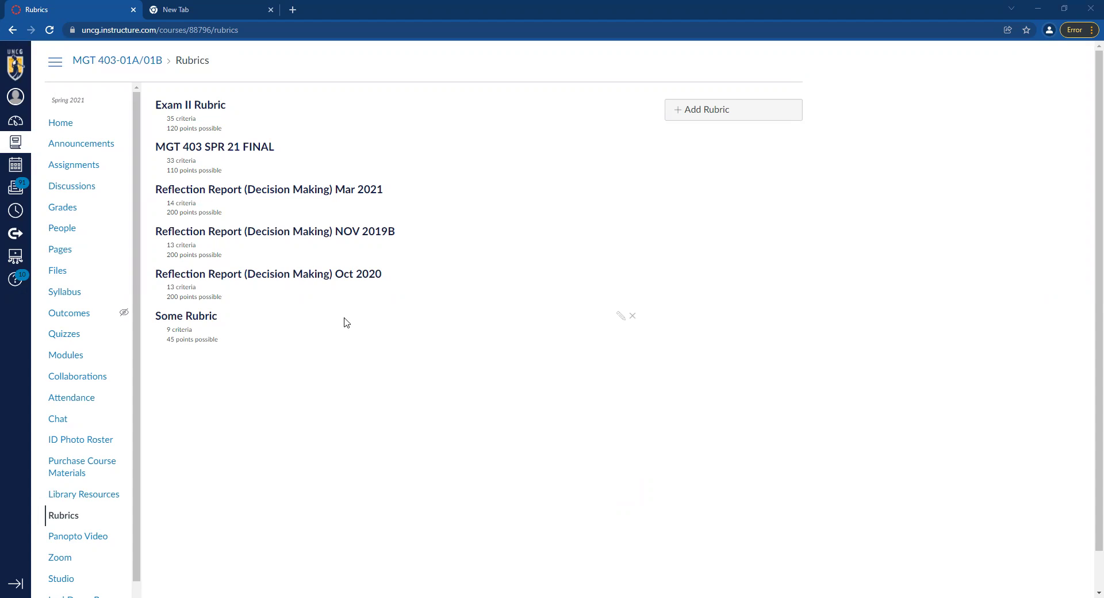
# Step: Open Some Rubric from the course's rubric list and put it into edit mode
pyautogui.click(201, 320)
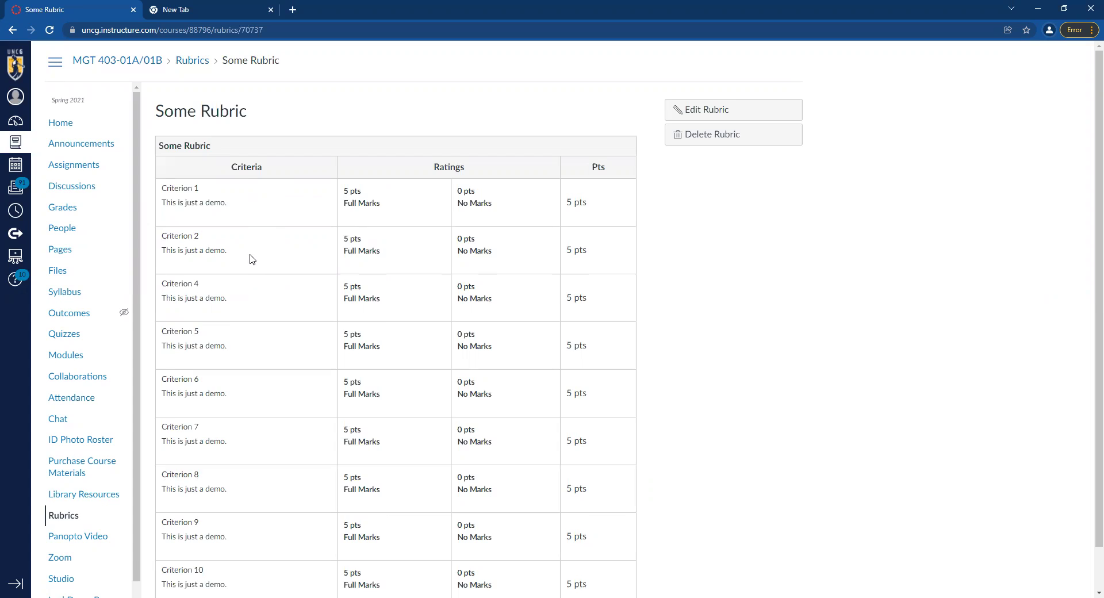
pyautogui.scroll(-2, 250, 260)
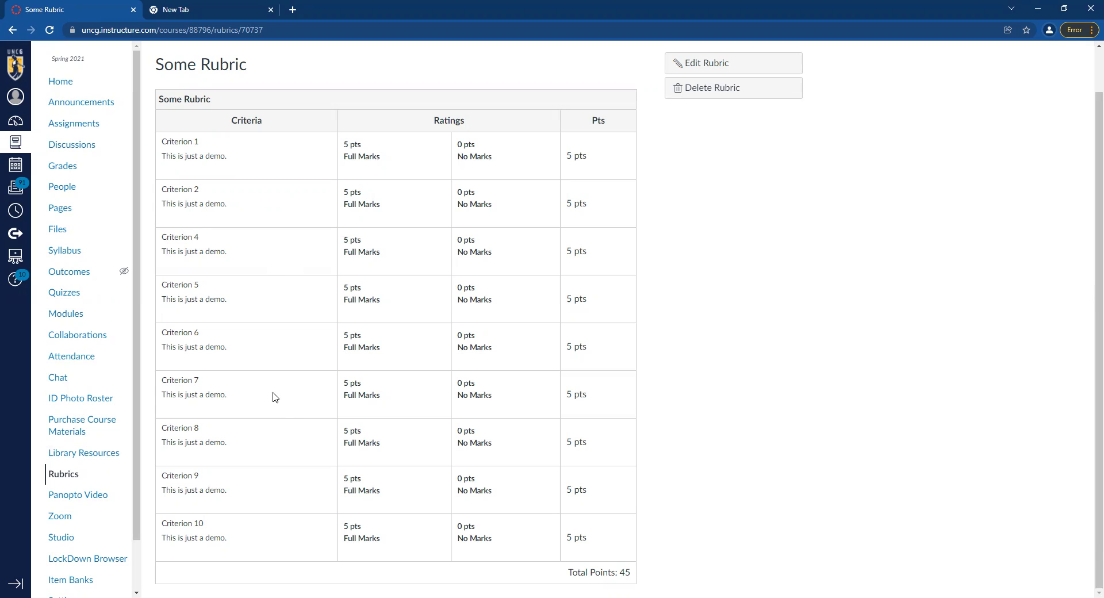
pyautogui.click(706, 63)
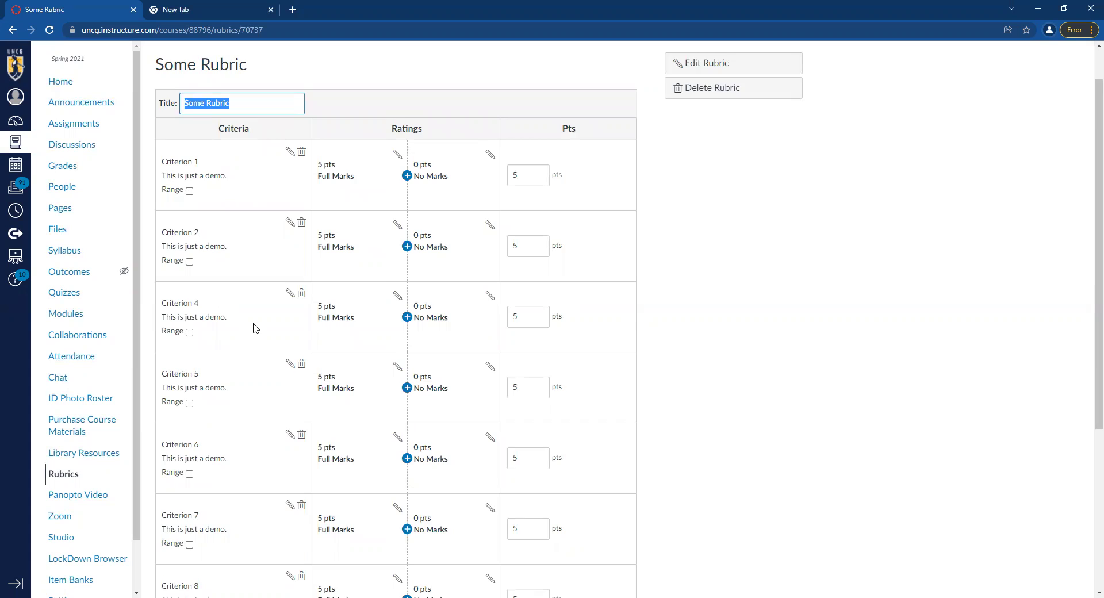
# Step: Duplicate Criterion 10 in the rubric and set the copy's description to Criterion 3
pyautogui.scroll(-5, 258, 357)
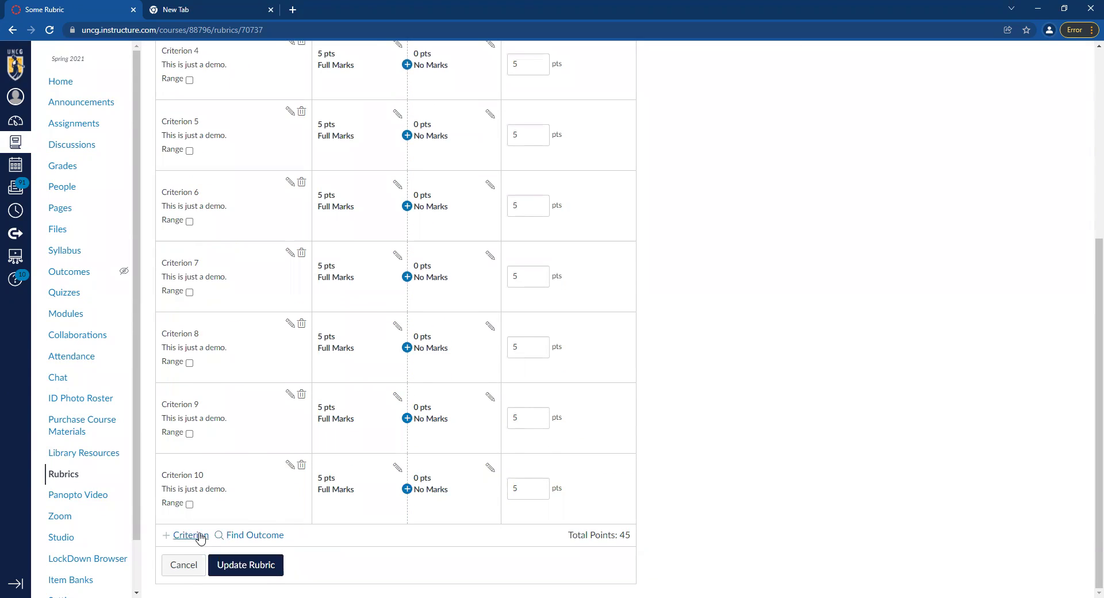
pyautogui.click(199, 537)
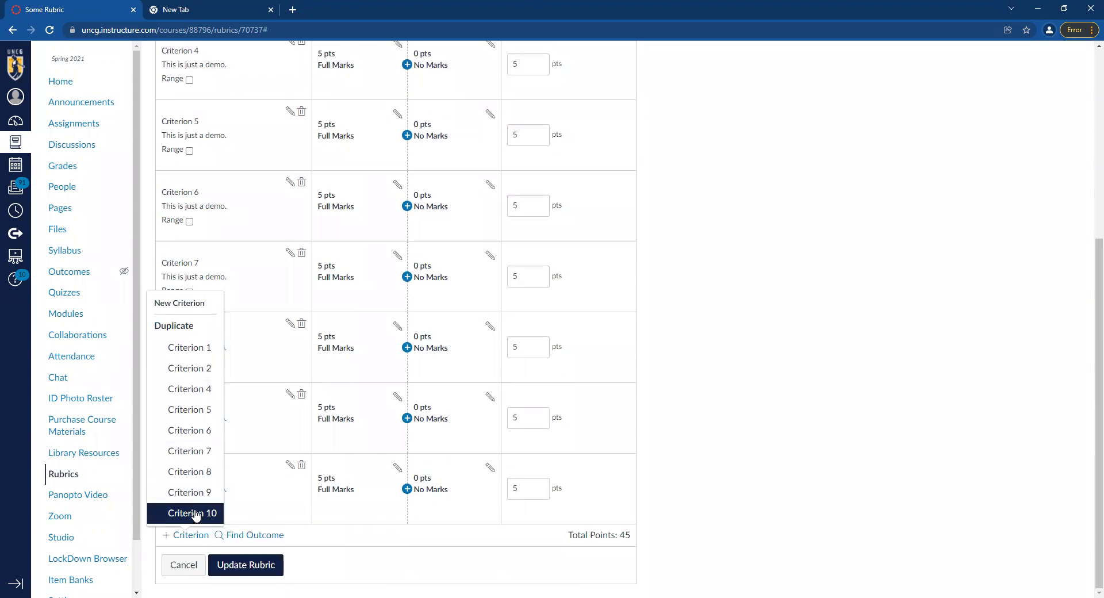
pyautogui.click(192, 513)
pyautogui.click(489, 281)
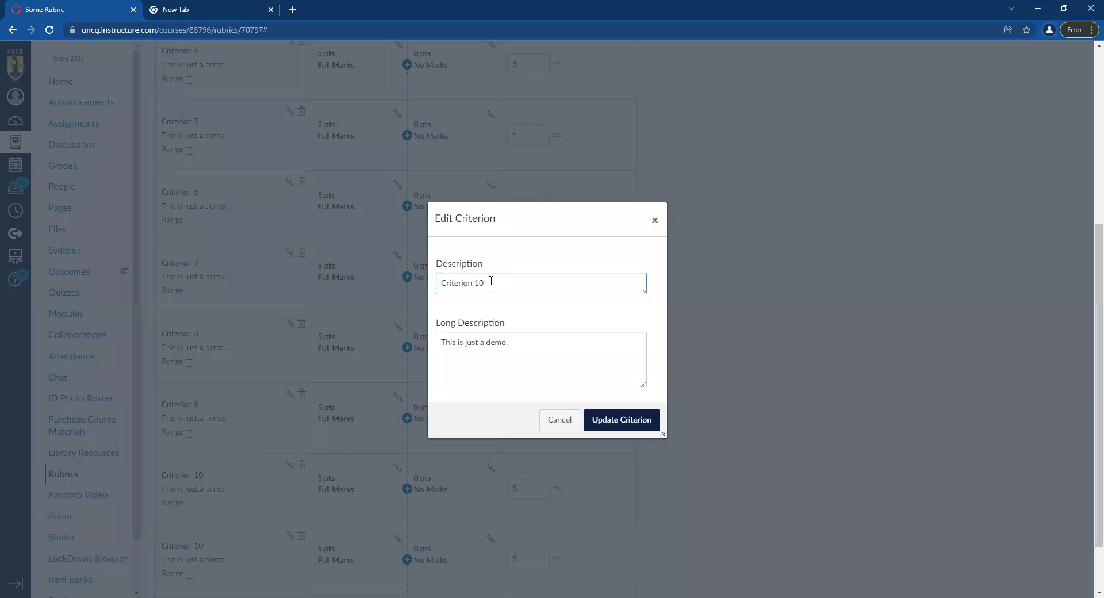
pyautogui.click(629, 426)
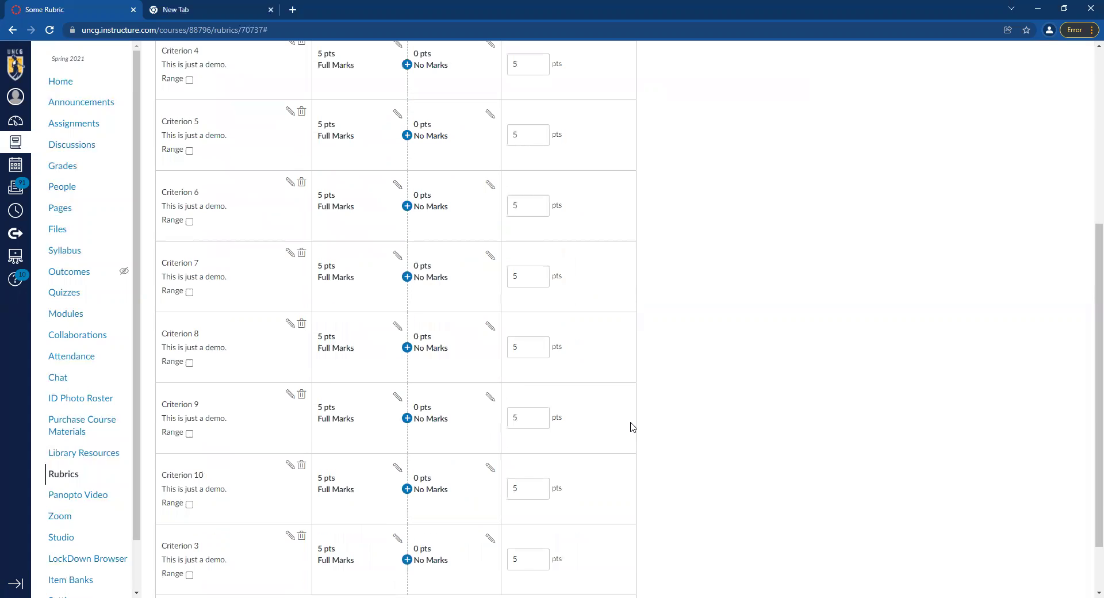
pyautogui.scroll(-1, 278, 423)
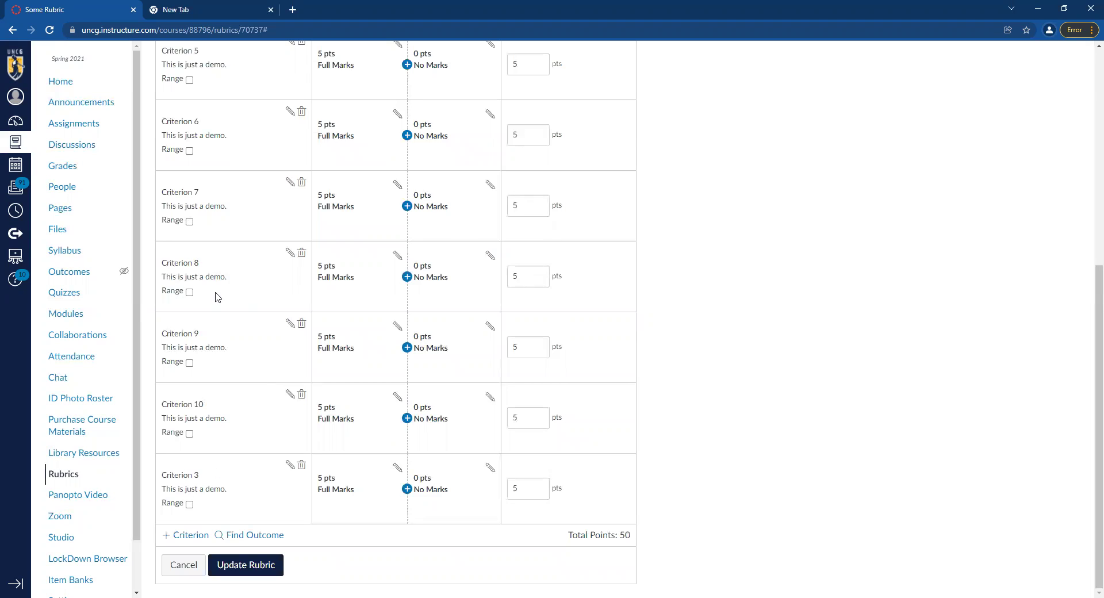
pyautogui.scroll(1, 219, 121)
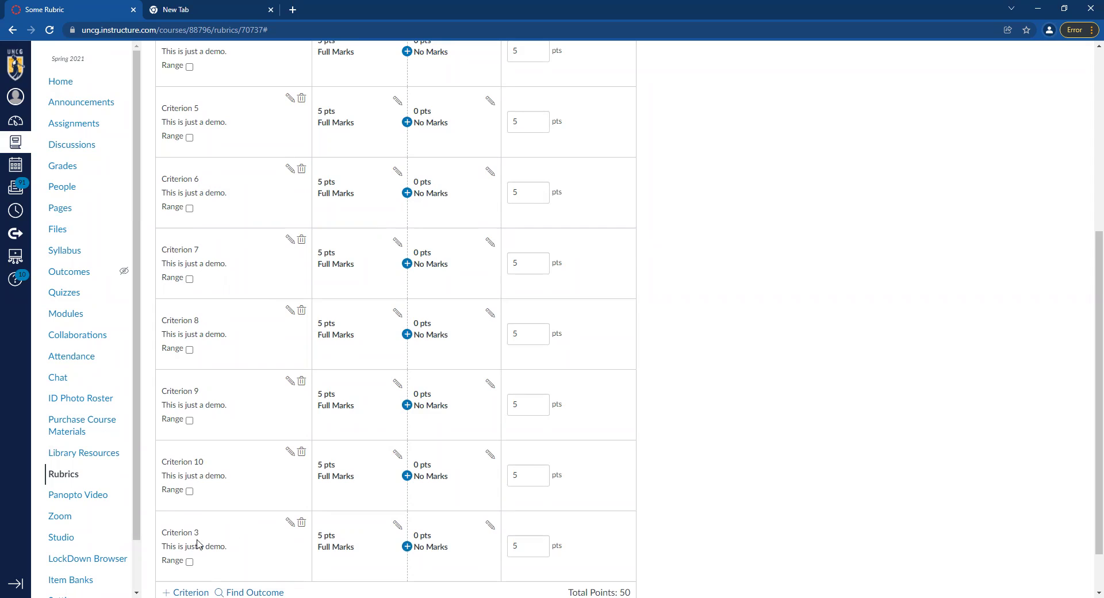
pyautogui.scroll(-1, 211, 513)
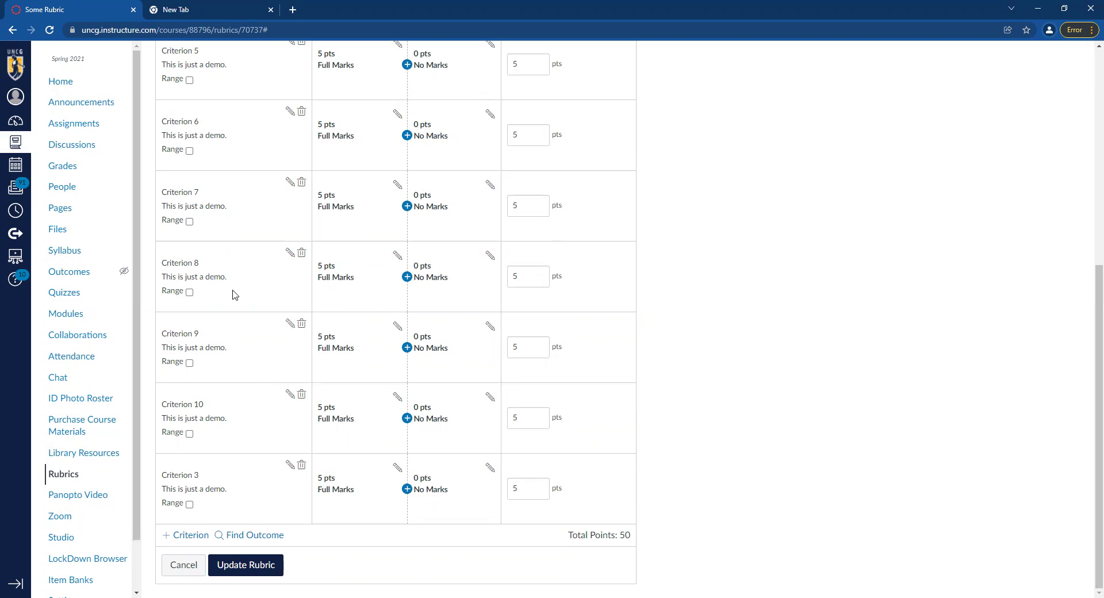
pyautogui.scroll(6, 260, 353)
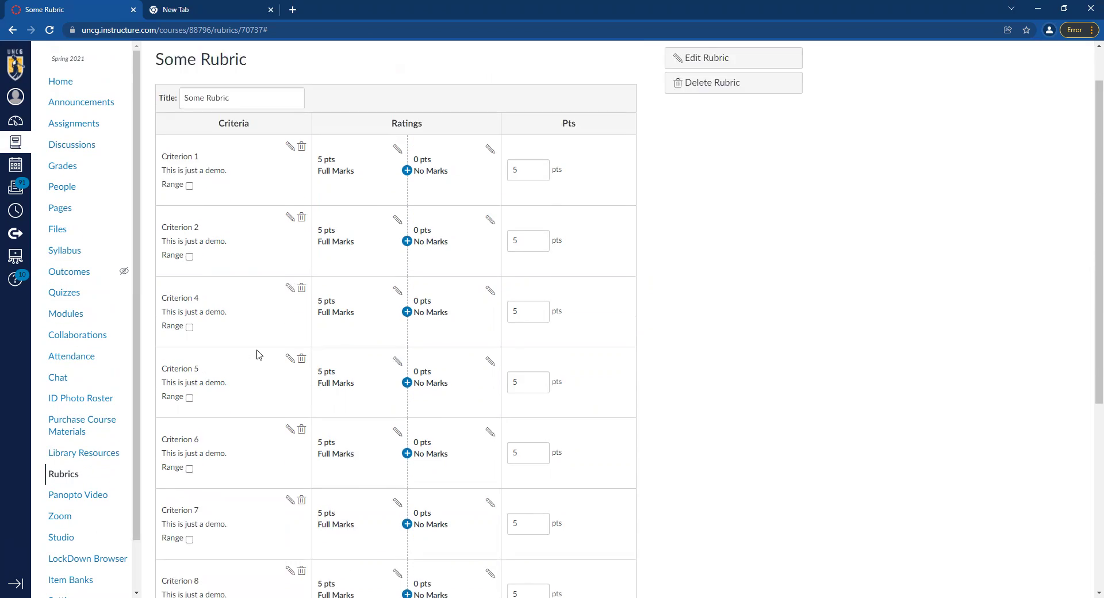
pyautogui.scroll(1, 258, 355)
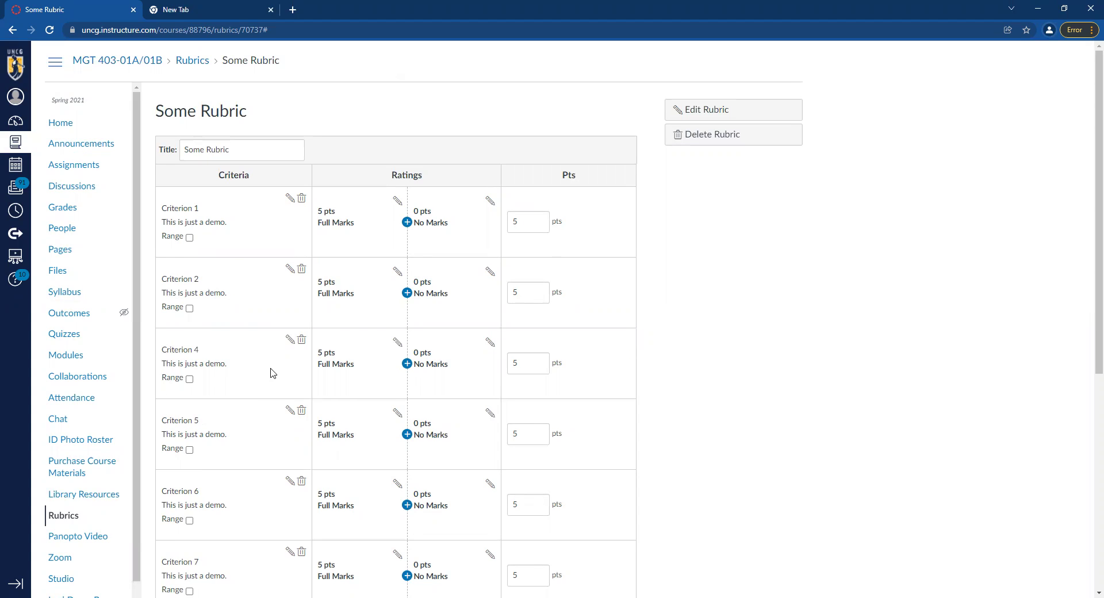
# Step: Search the web for "canvas rubric reorder criteria" and open the forum thread "Is there a way to rearrange items in a rubric?"
pyautogui.click(196, 16)
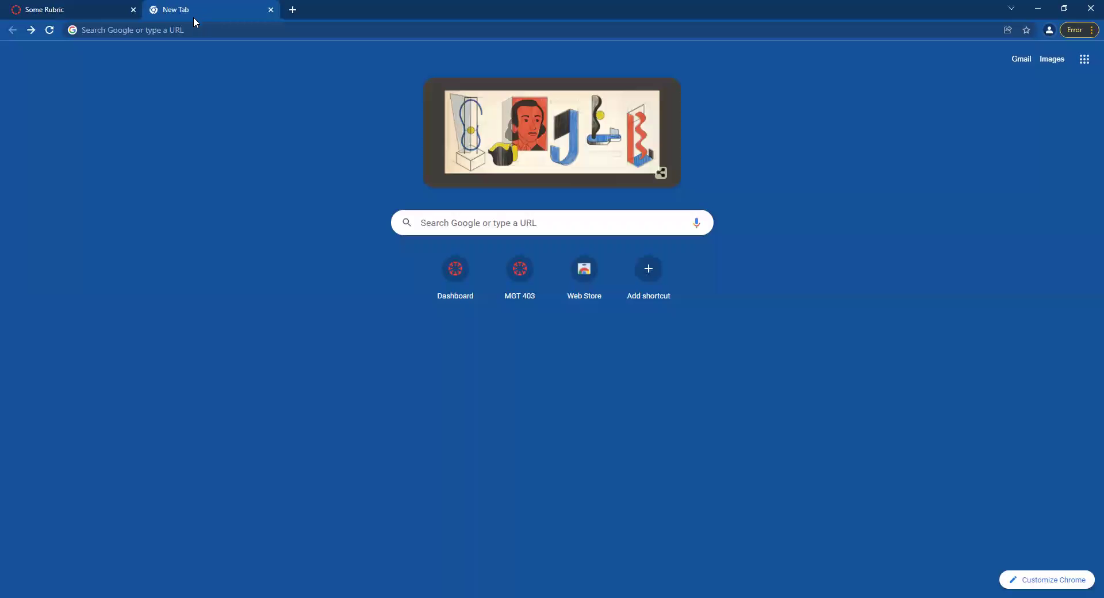
pyautogui.click(439, 223)
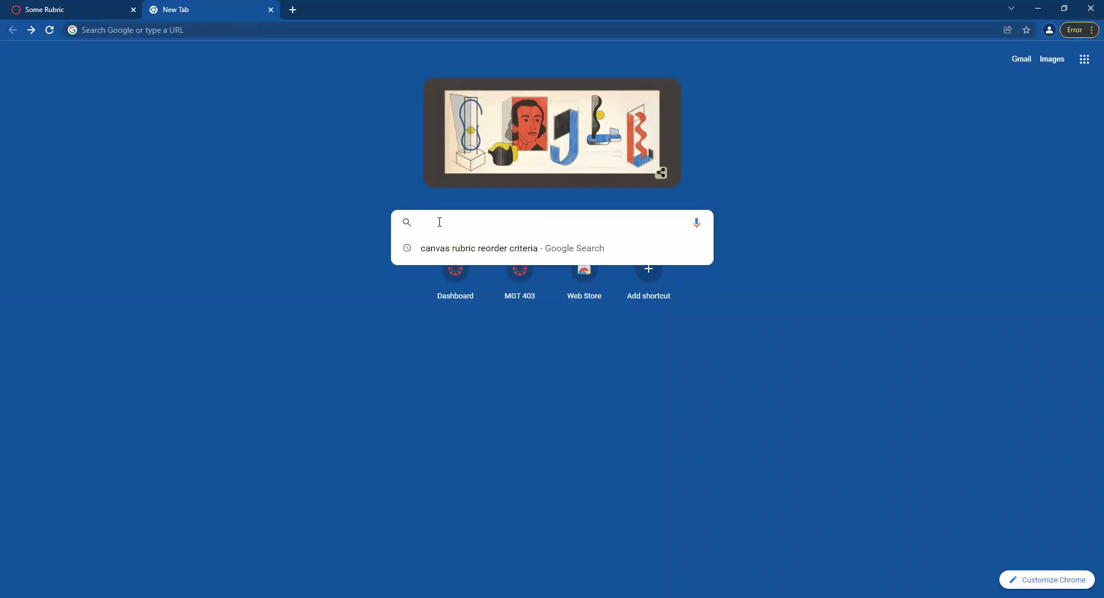
pyautogui.click(471, 251)
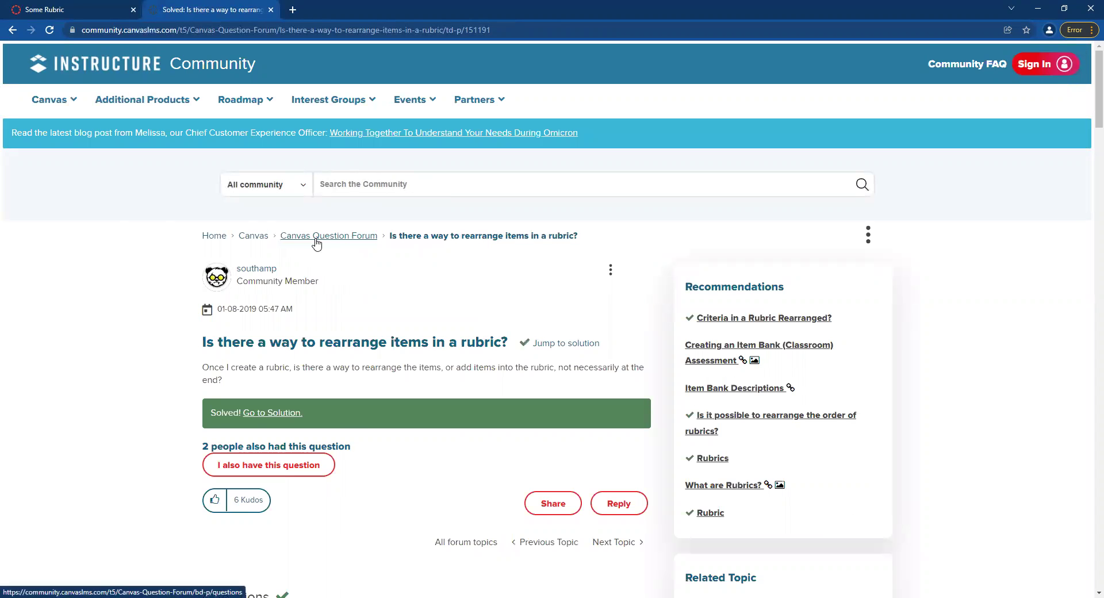
# Step: Find the accepted solution in the thread and open its linked post Sorting Rubrics Made Easy
pyautogui.scroll(-3, 316, 242)
pyautogui.scroll(-2, 321, 183)
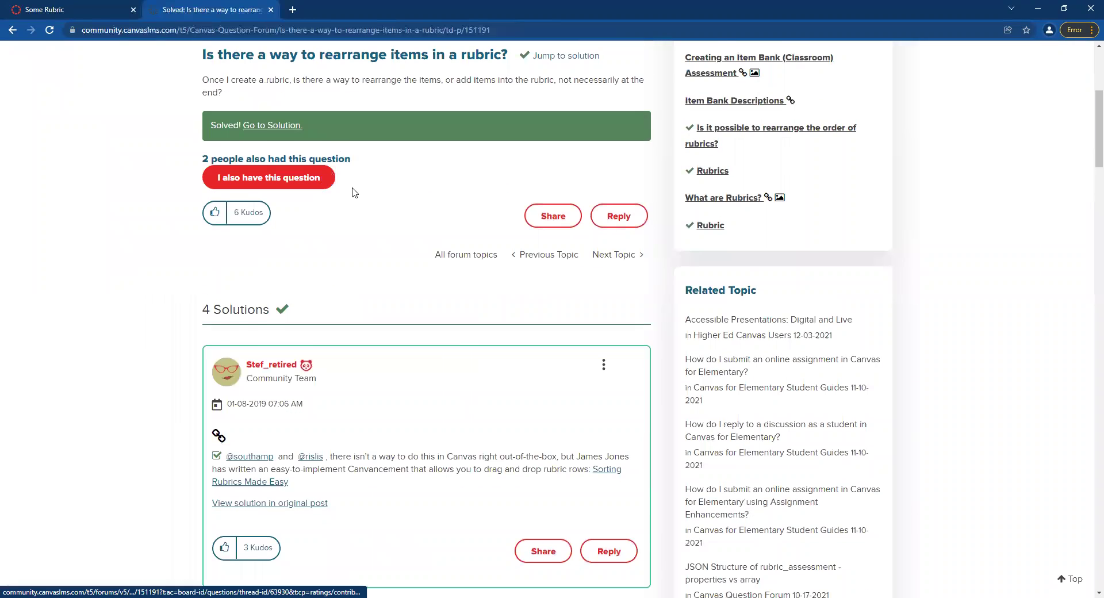
pyautogui.scroll(-2, 369, 242)
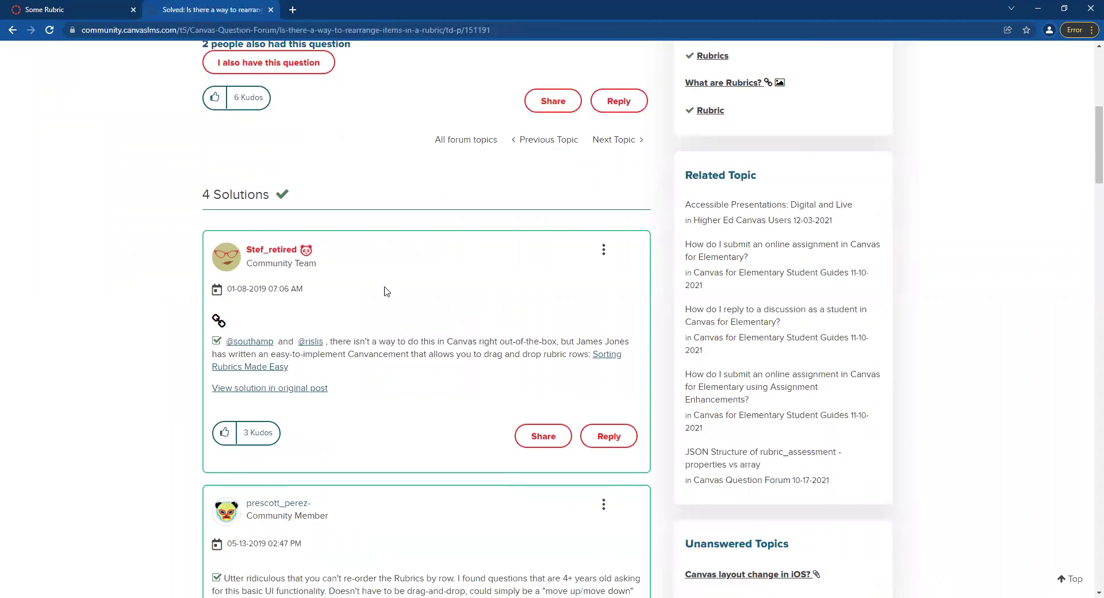
pyautogui.click(611, 359)
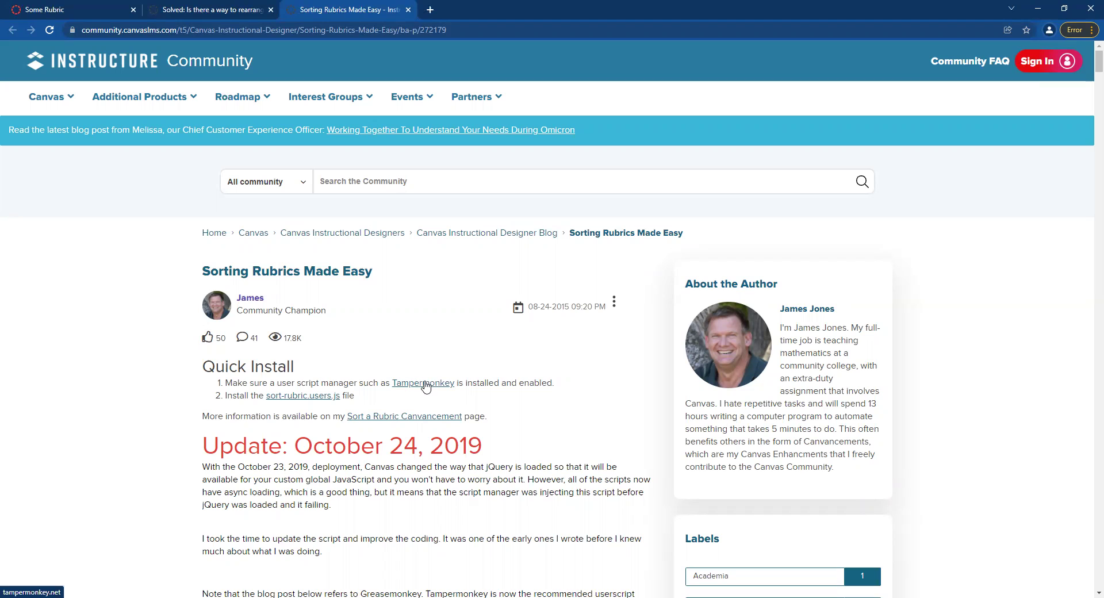
# Step: Follow the post's Tampermonkey link and install the Tampermonkey extension from the Chrome Web Store
pyautogui.click(425, 384)
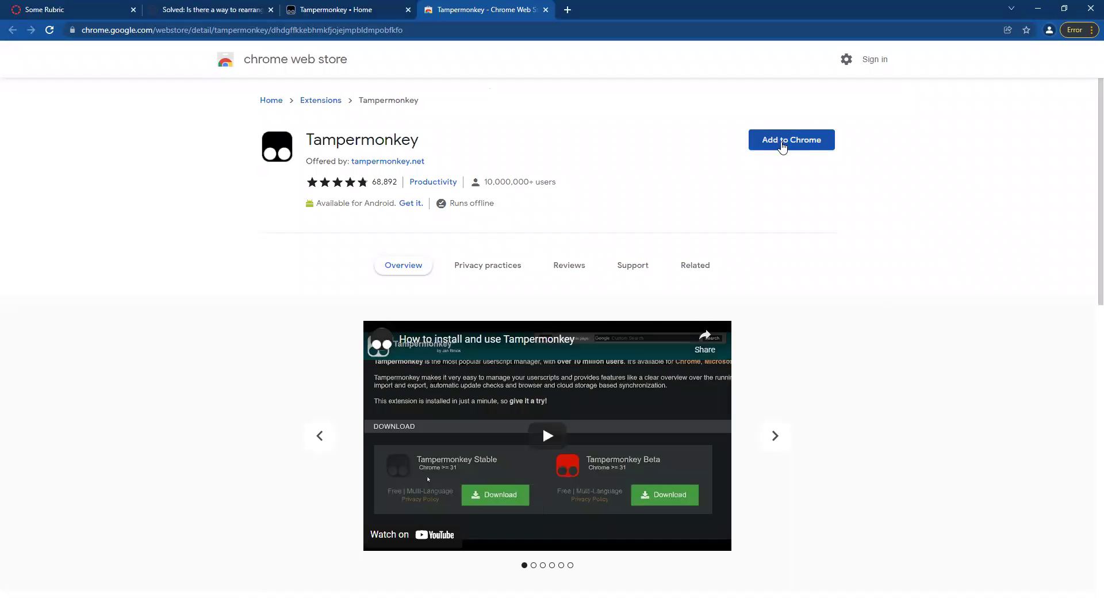
pyautogui.click(782, 147)
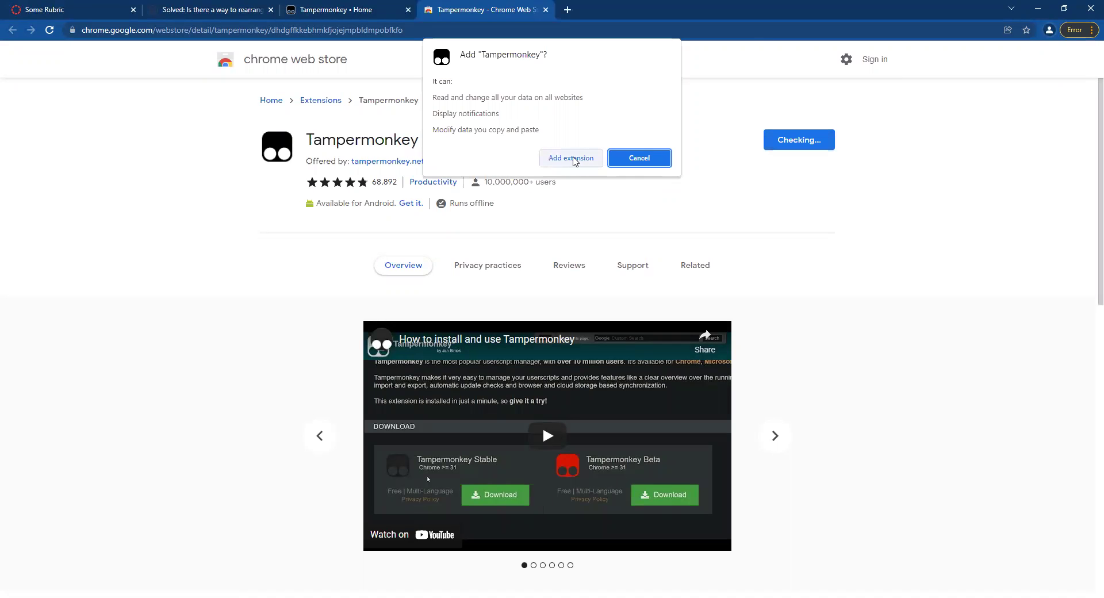
pyautogui.click(573, 158)
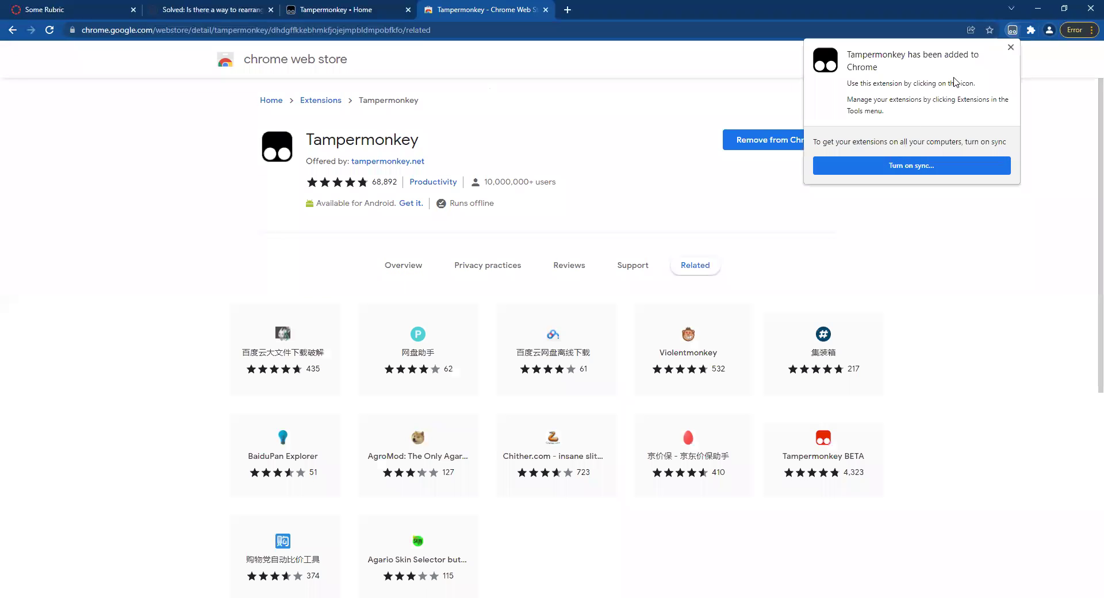
pyautogui.click(1011, 48)
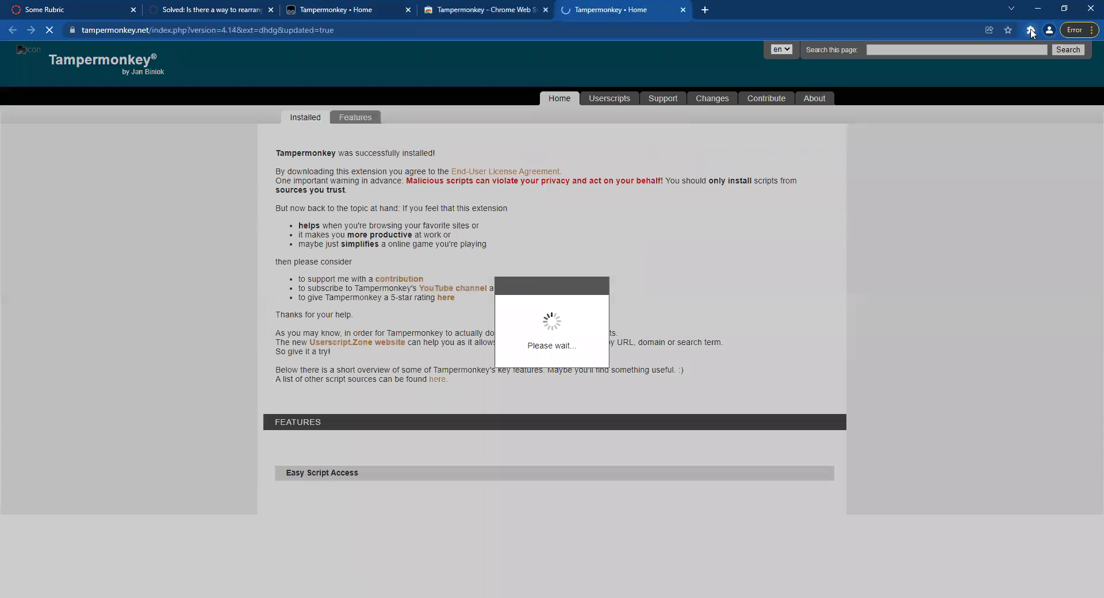
# Step: Pin the Tampermonkey extension so it stays accessible in the browser
pyautogui.click(1032, 31)
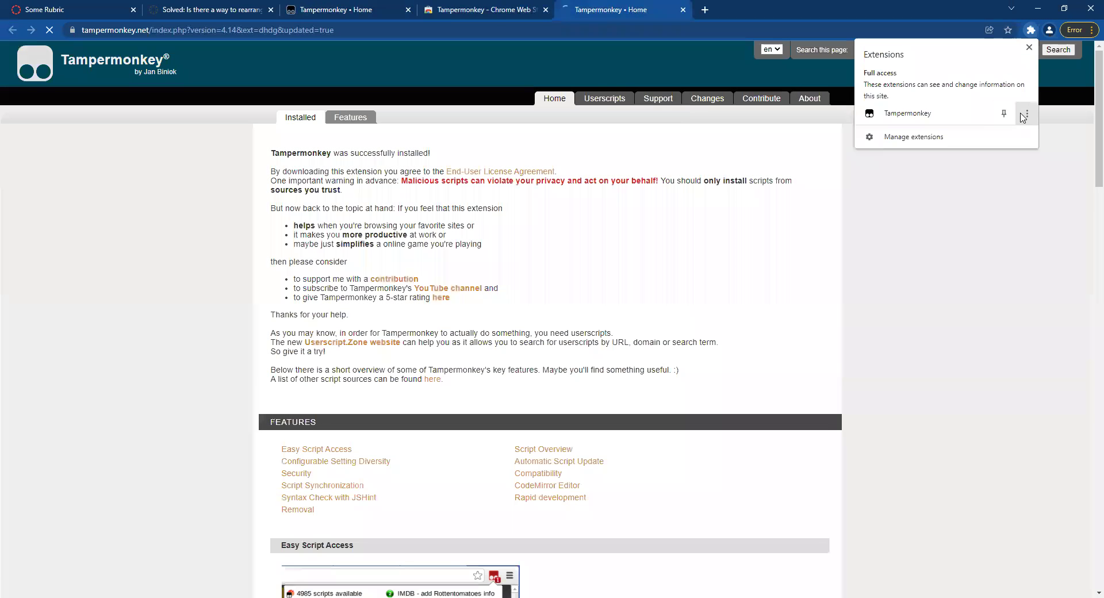
pyautogui.click(1004, 114)
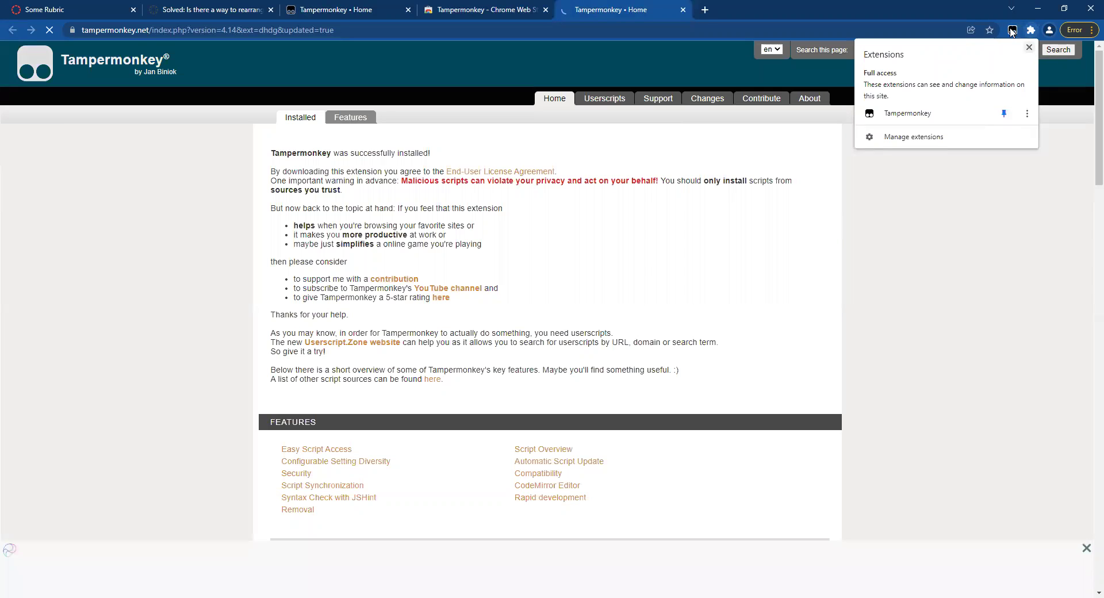
pyautogui.click(1030, 48)
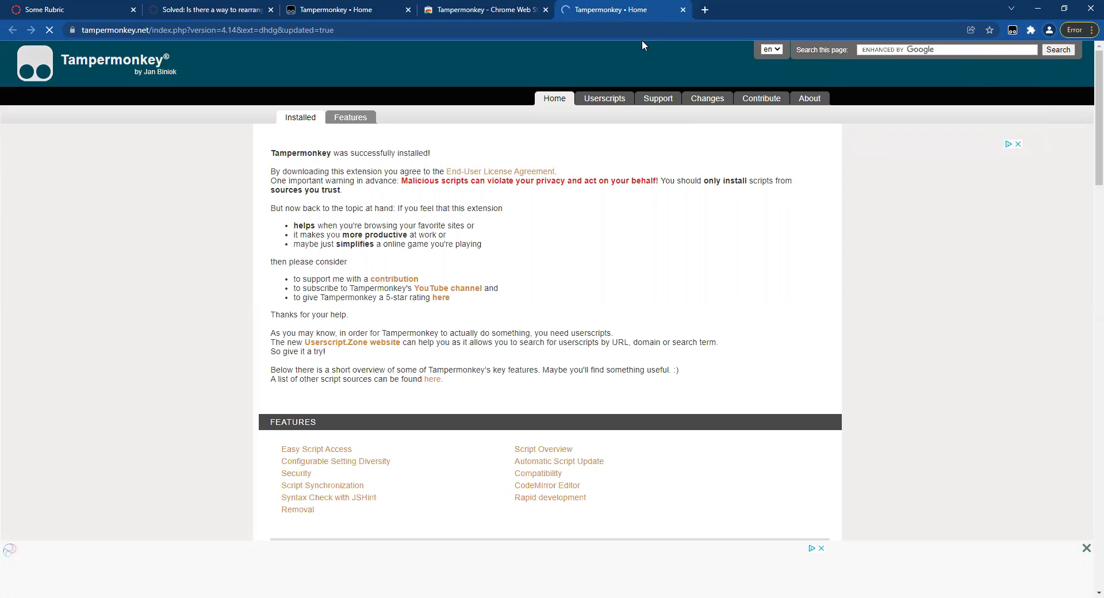
# Step: Close the extra Tampermonkey and web store pages and return to the Sorting Rubrics Made Easy post
pyautogui.click(683, 11)
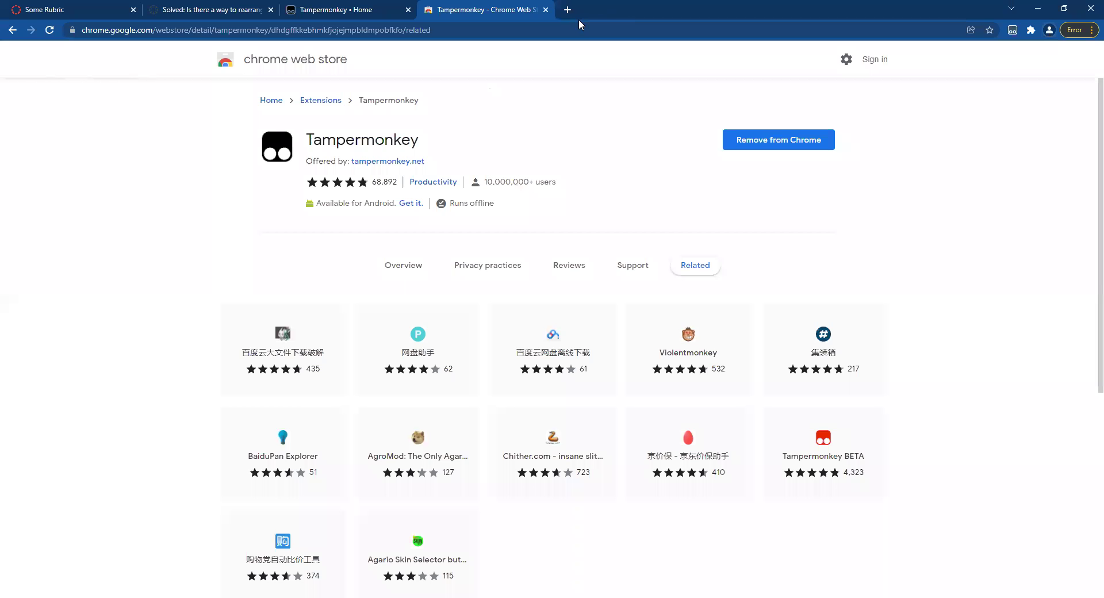
pyautogui.click(546, 10)
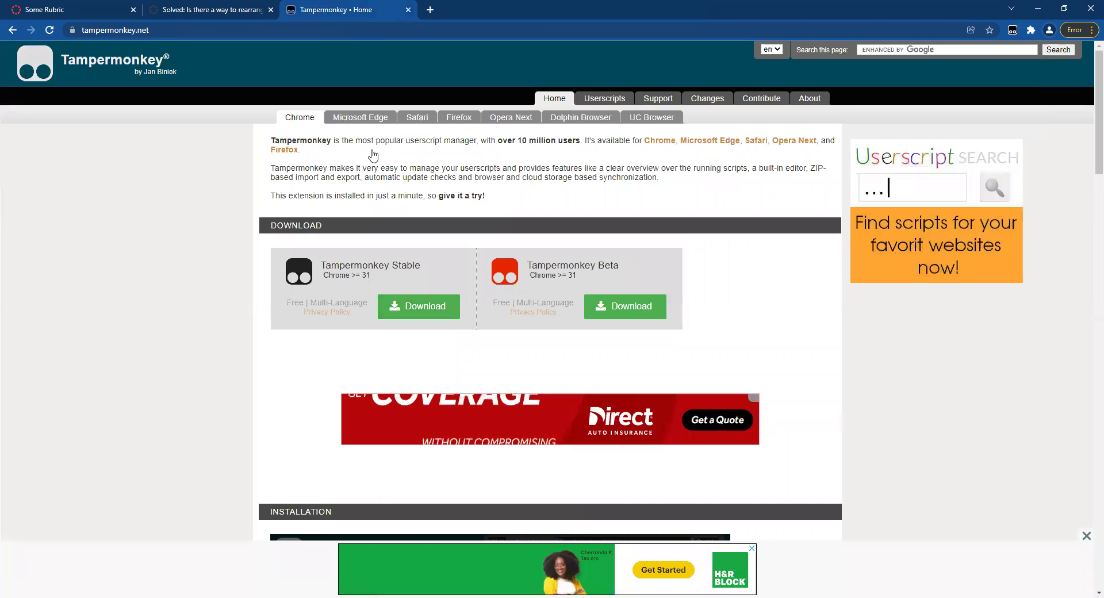
pyautogui.hotkey('alt', 'Left')
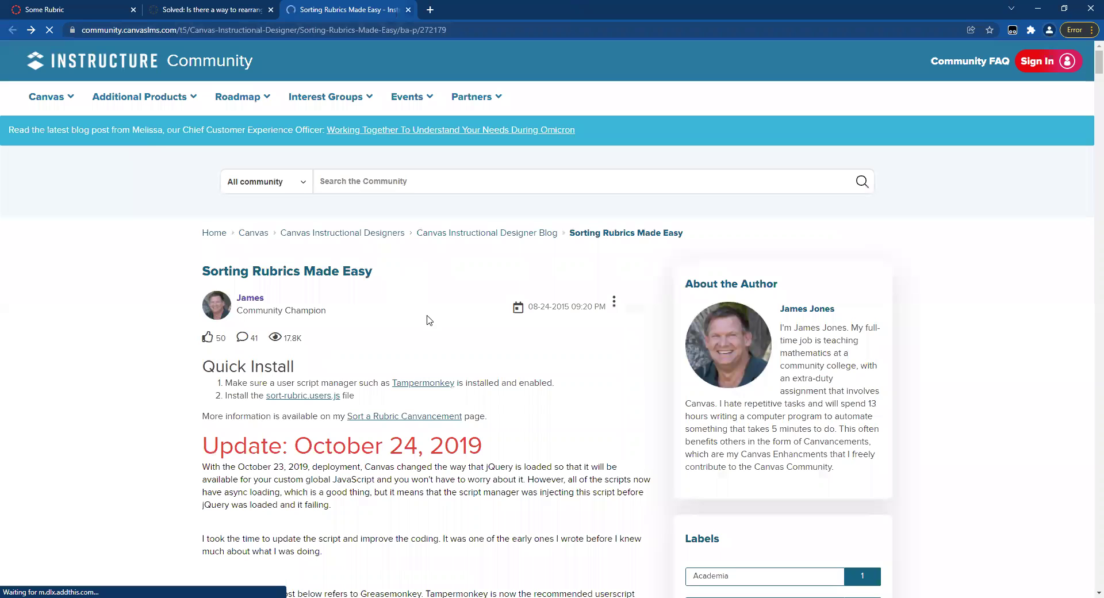
# Step: Install the Sort a Rubric userscript in Tampermonkey from the post's sort-rubric.users.js link
pyautogui.scroll(-4, 402, 332)
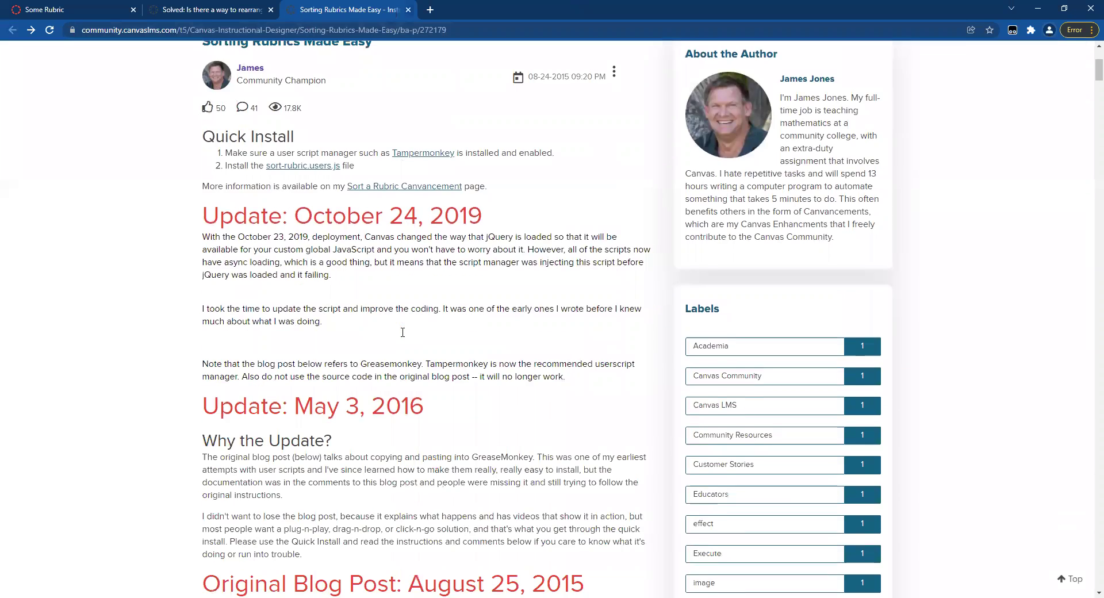
pyautogui.scroll(2, 403, 332)
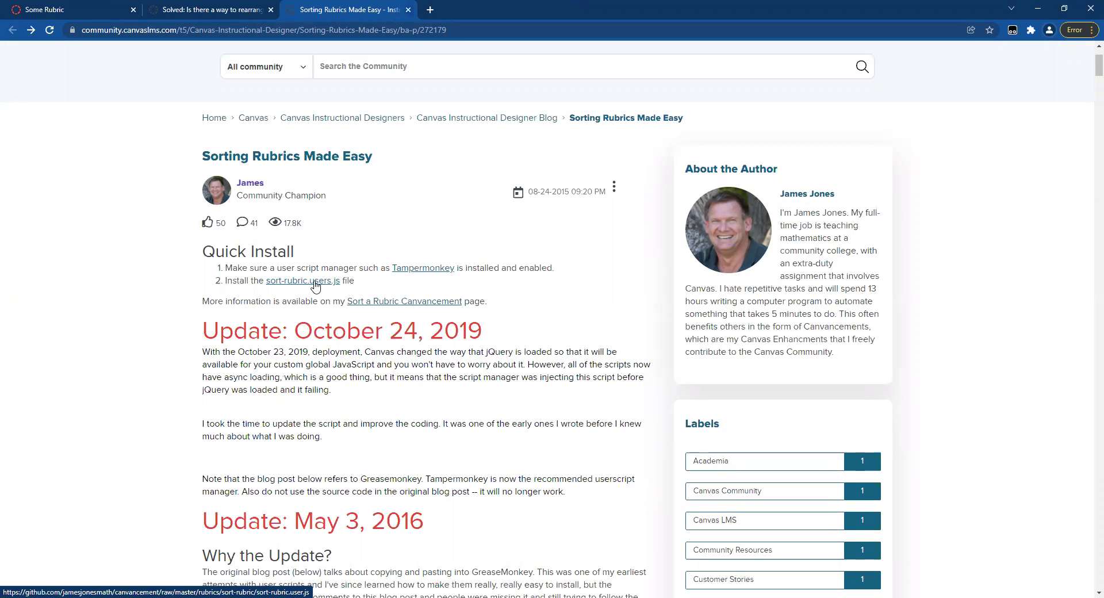
pyautogui.click(316, 286)
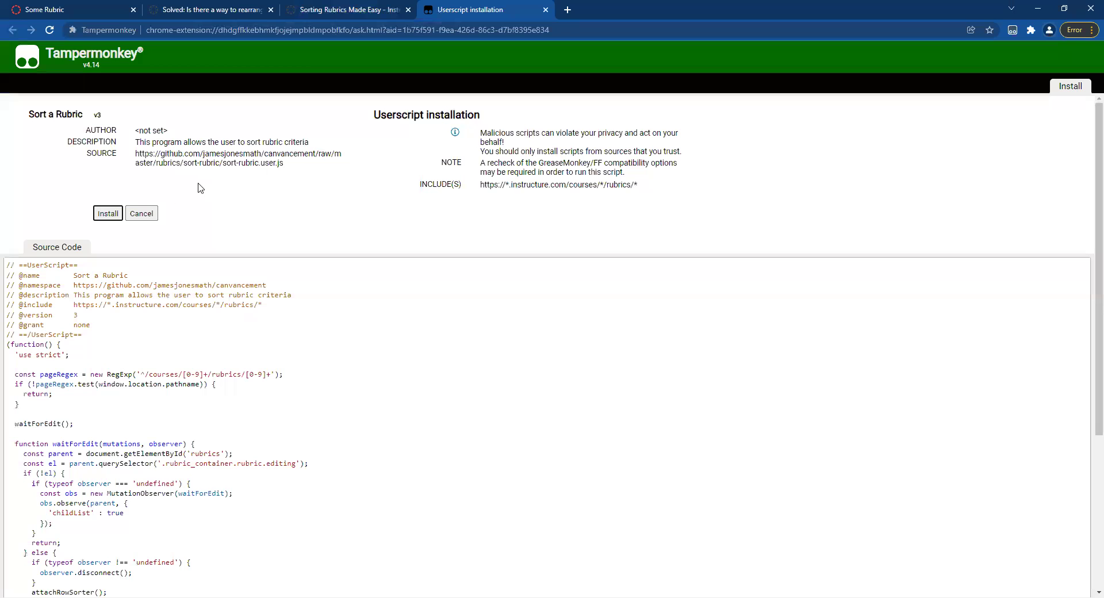
pyautogui.click(107, 213)
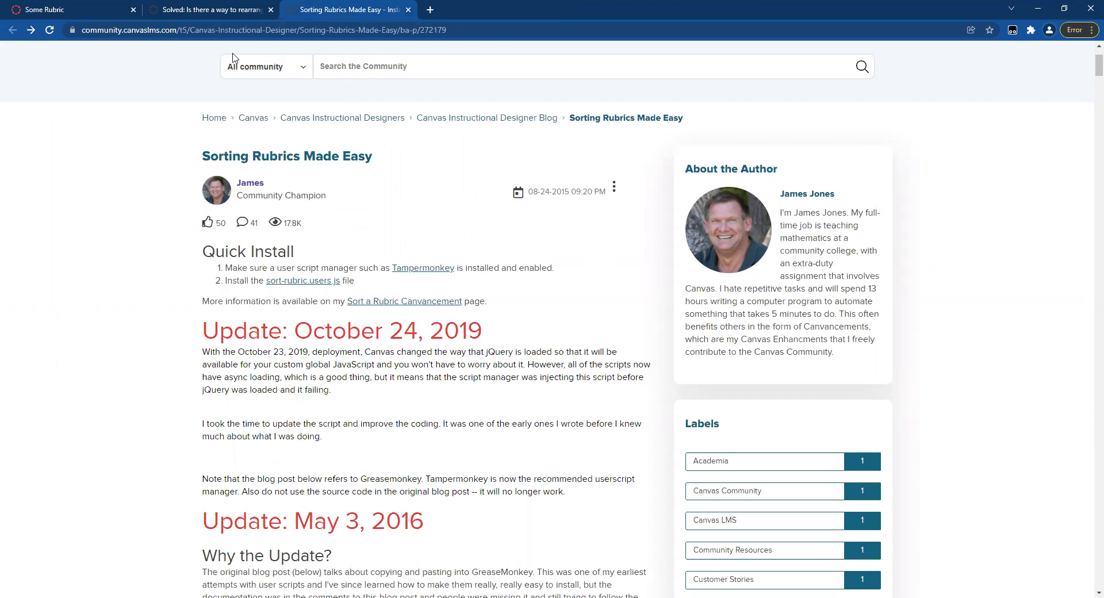
# Step: Switch back to the Some Rubric page and examine the instructure.com domain in its web address
pyautogui.click(69, 11)
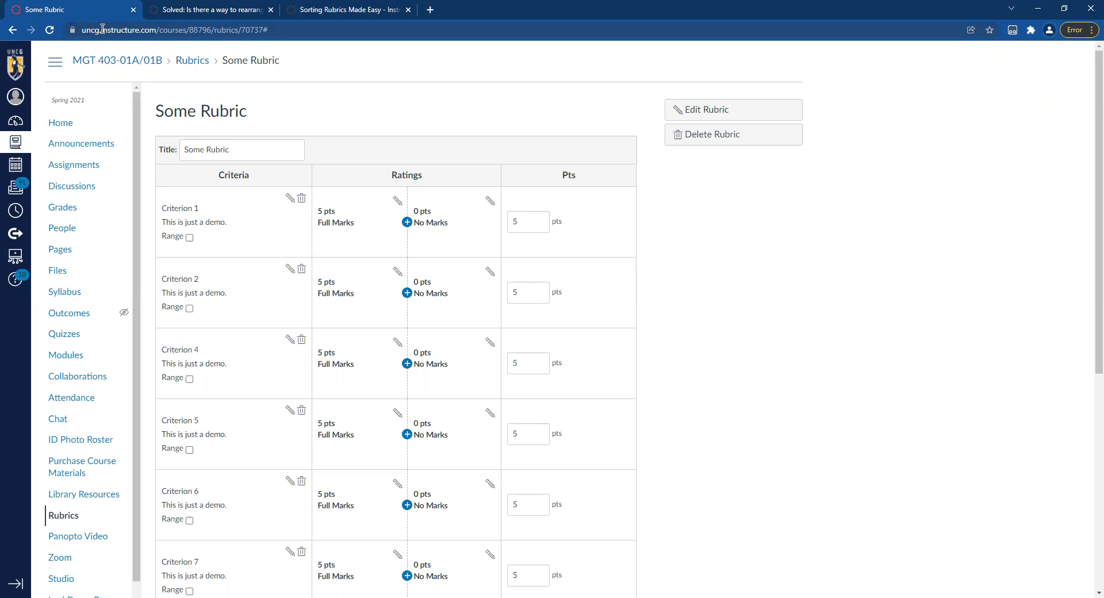
pyautogui.moveTo(102, 30); pyautogui.dragTo(157, 32)
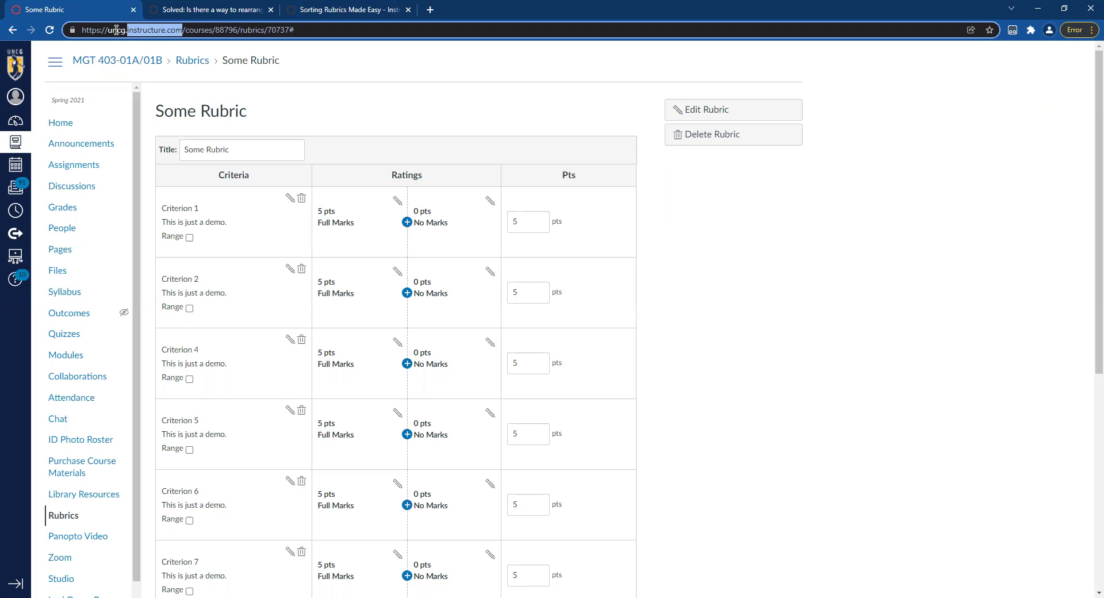
pyautogui.click(144, 31)
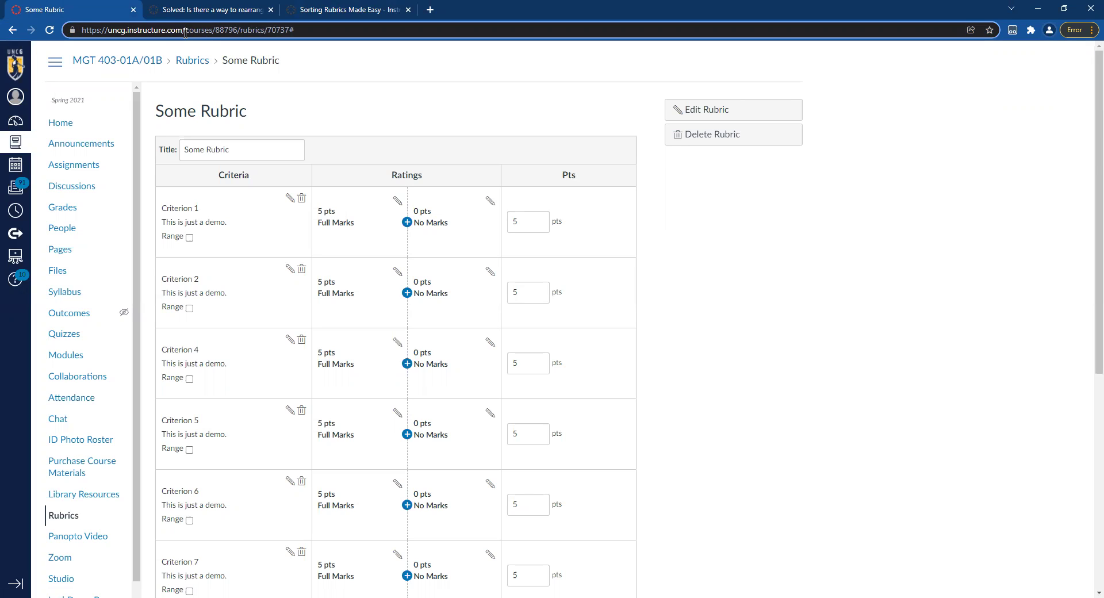
# Step: Examine the course and rubric path that follows the instructure.com domain in the Some Rubric page's web address
pyautogui.moveTo(185, 33); pyautogui.dragTo(235, 29)
pyautogui.click(208, 31)
pyautogui.moveTo(266, 30); pyautogui.dragTo(292, 31)
pyautogui.click(718, 168)
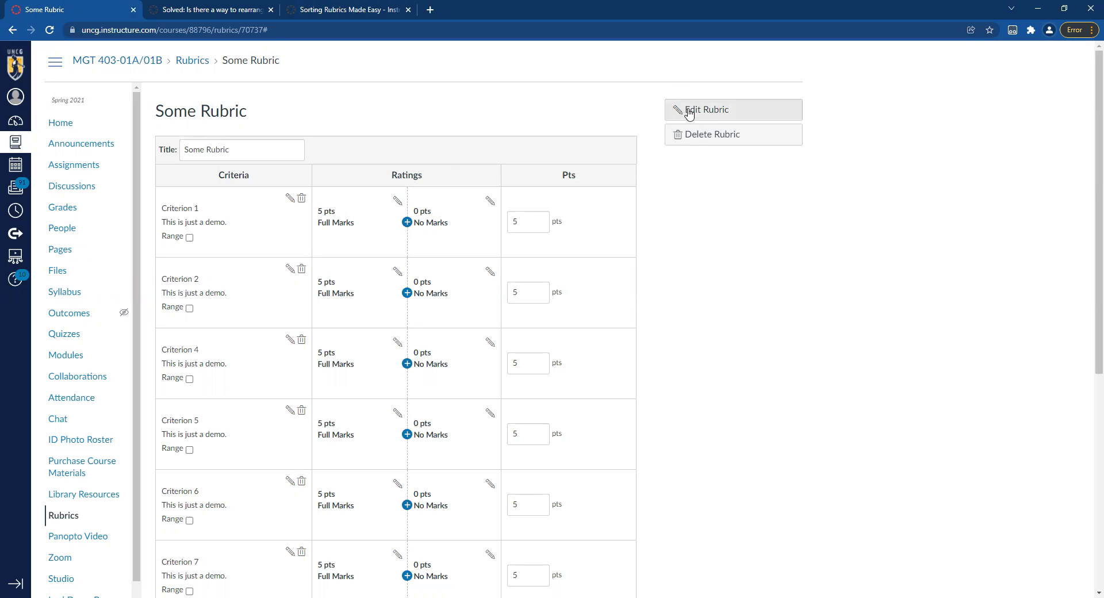
# Step: Try to reorder the rubric in edit mode by moving Criterion 4 and Criterion 2 each one place up
pyautogui.click(684, 111)
pyautogui.scroll(-2, 286, 311)
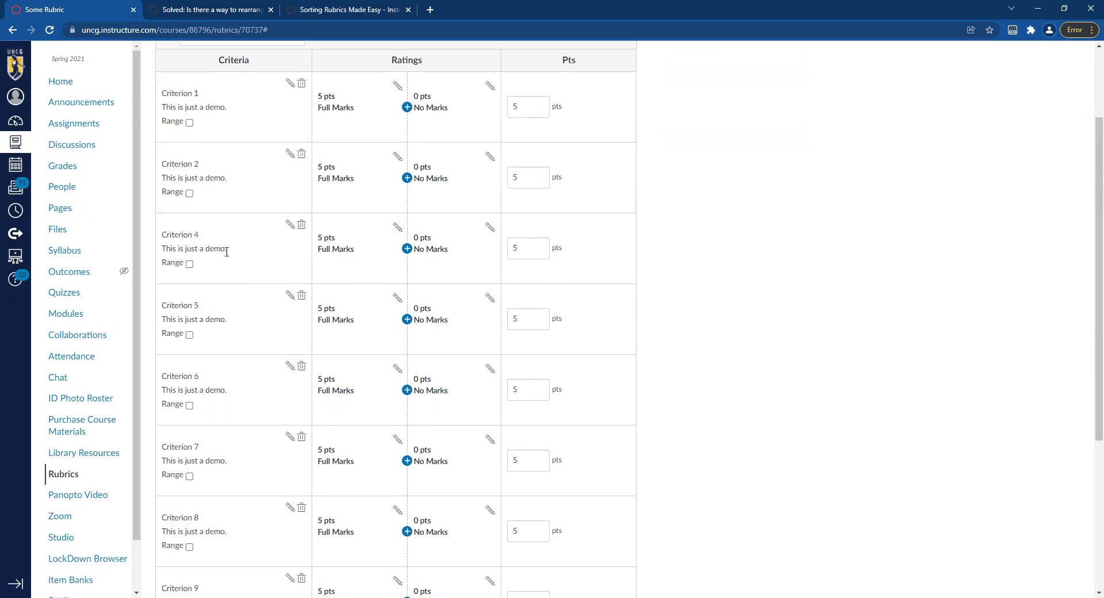
pyautogui.moveTo(252, 236); pyautogui.dragTo(251, 213)
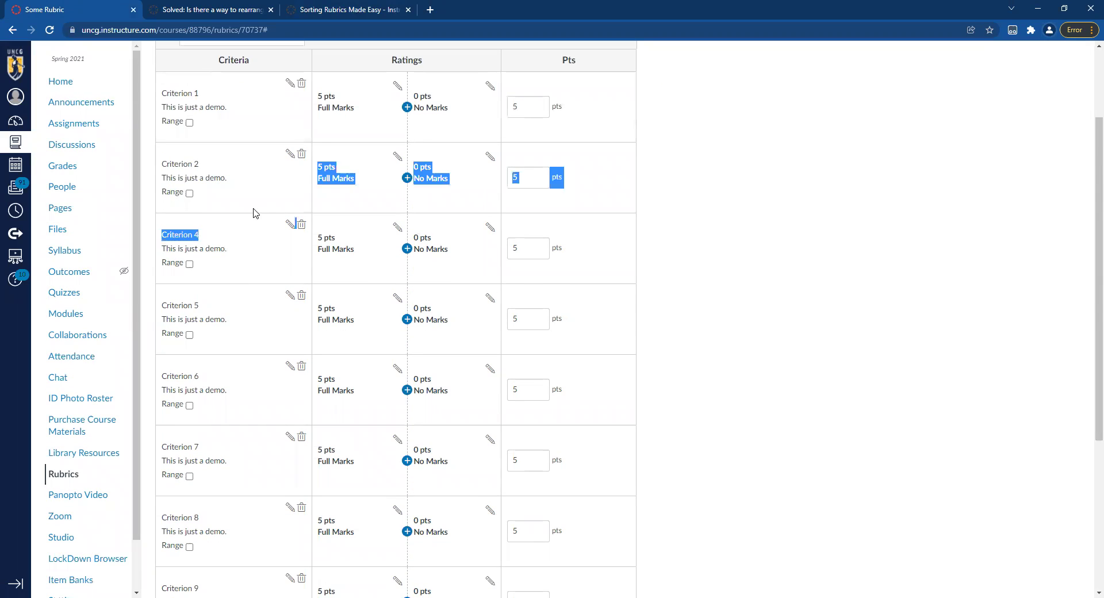
pyautogui.moveTo(249, 167); pyautogui.dragTo(256, 141)
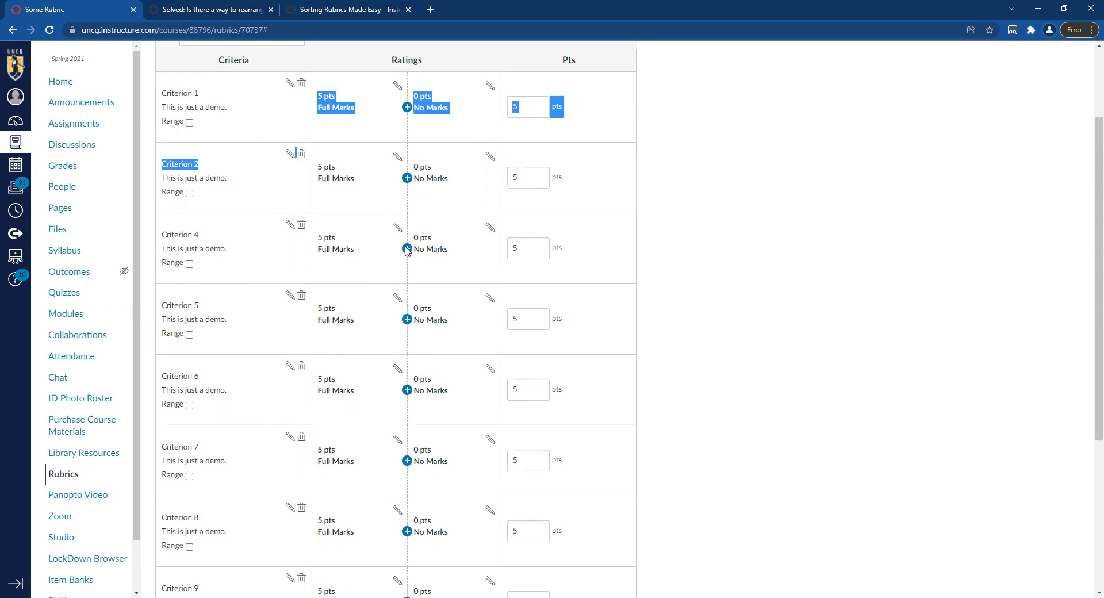
pyautogui.scroll(-4, 364, 257)
pyautogui.scroll(6, 364, 257)
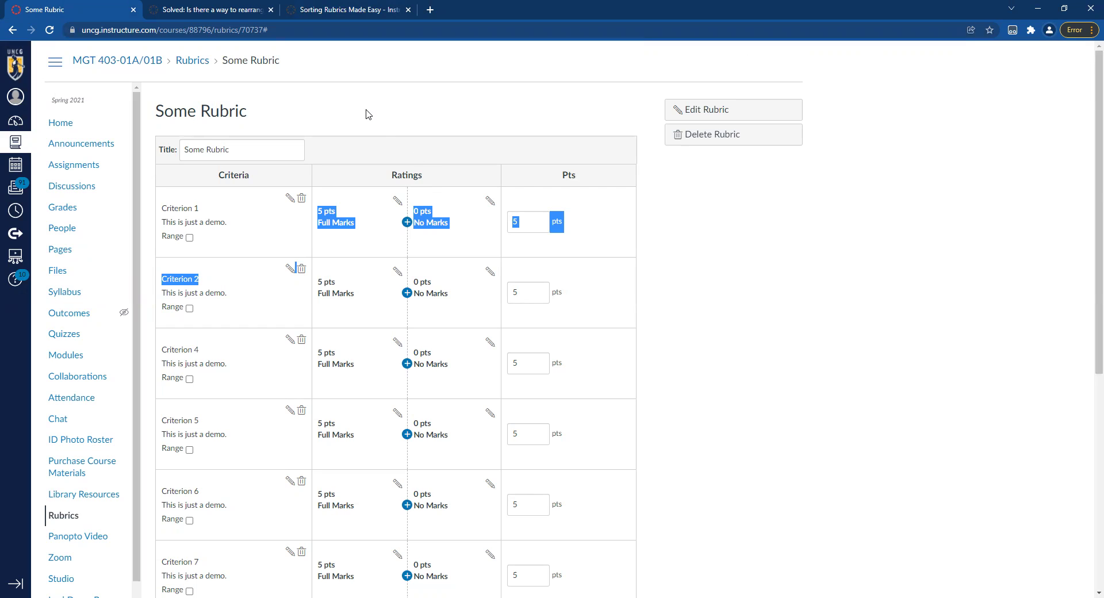
# Step: Update the rubric, reopen Some Rubric from the course's Rubrics list and put it back into edit mode
pyautogui.scroll(-6, 327, 414)
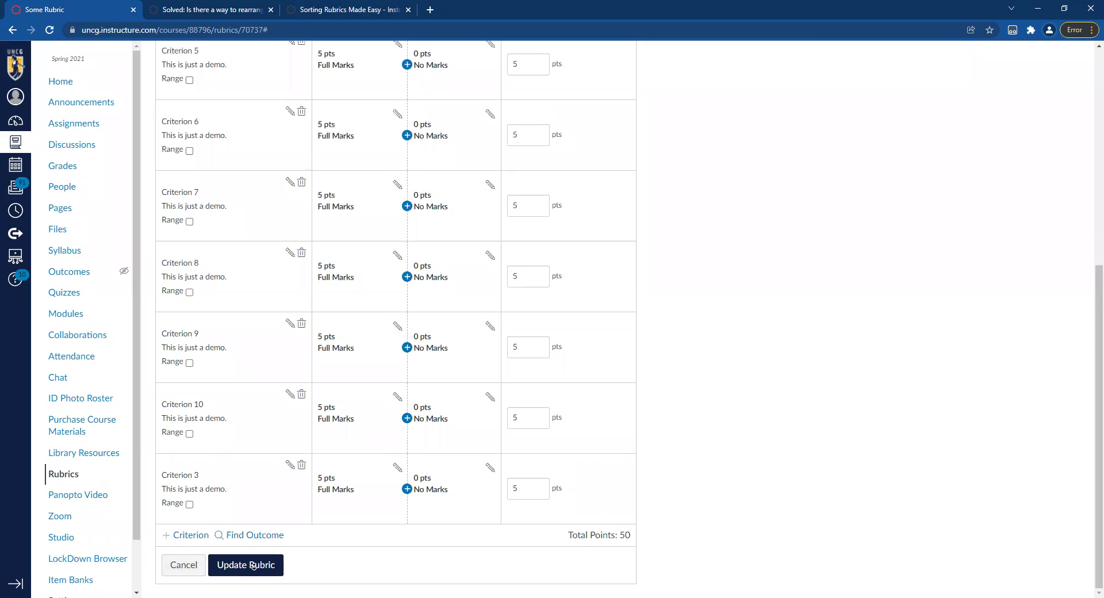
pyautogui.click(246, 566)
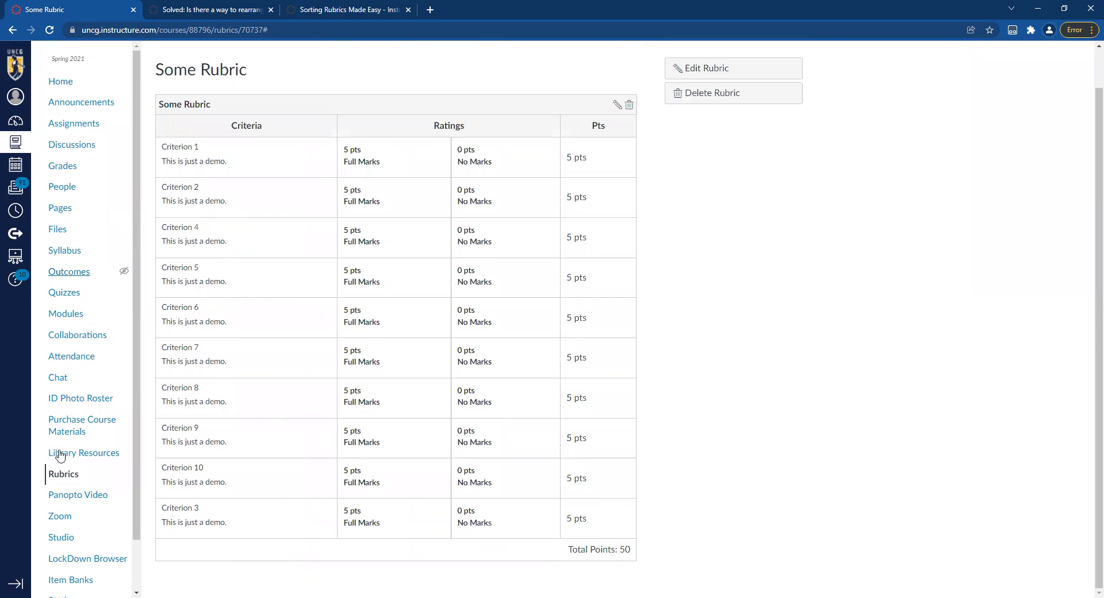
pyautogui.click(63, 479)
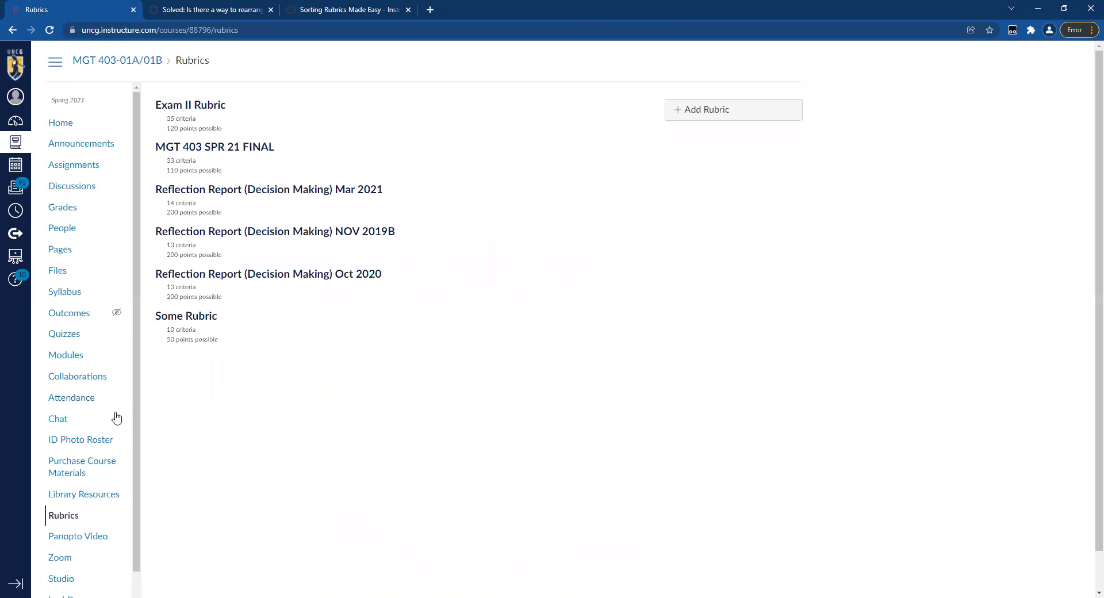
pyautogui.click(186, 318)
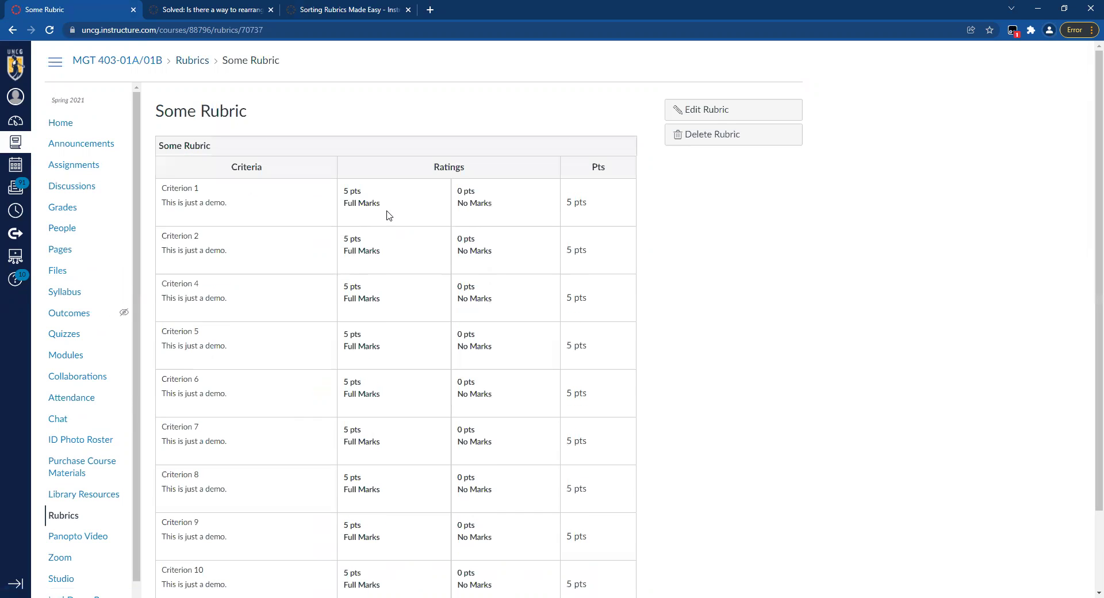
pyautogui.click(679, 118)
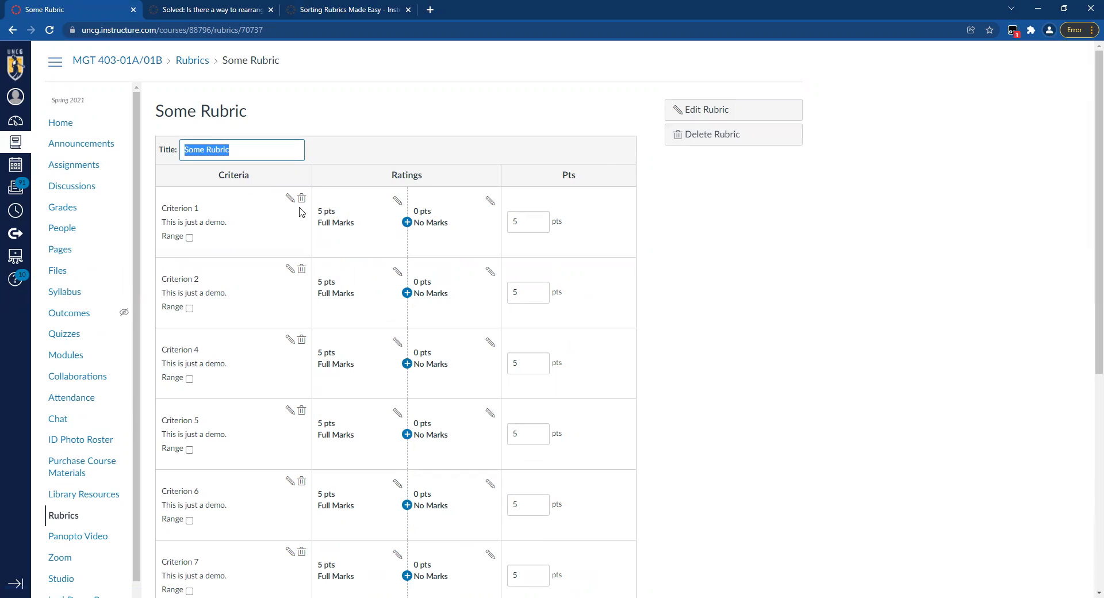
# Step: Move Criterion 3 from the end of the rubric to its place between Criterion 2 and Criterion 4
pyautogui.scroll(-6, 230, 374)
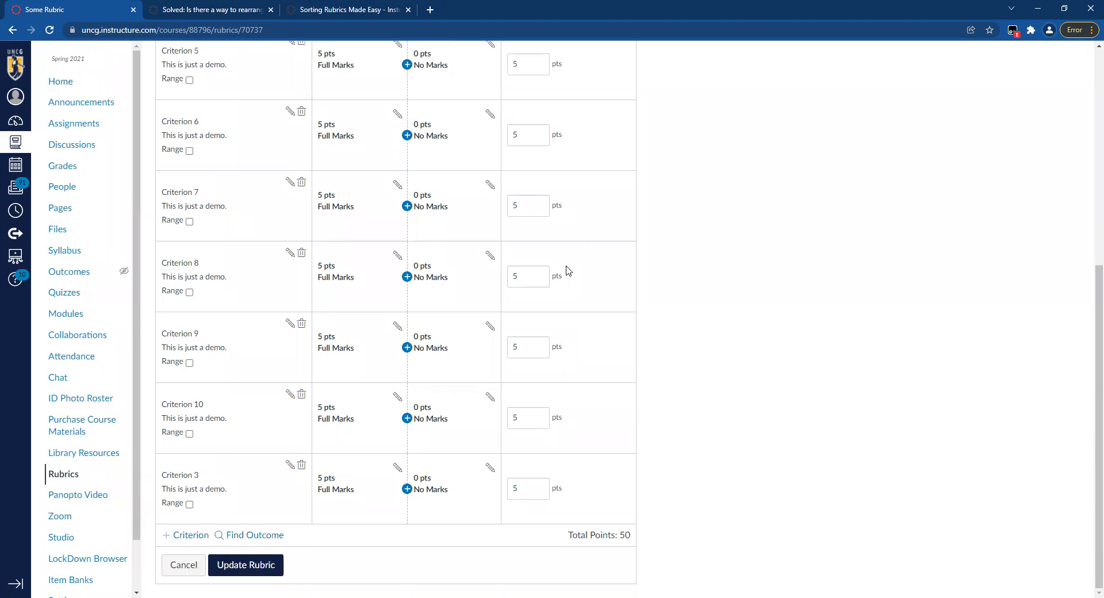
pyautogui.scroll(2, 246, 152)
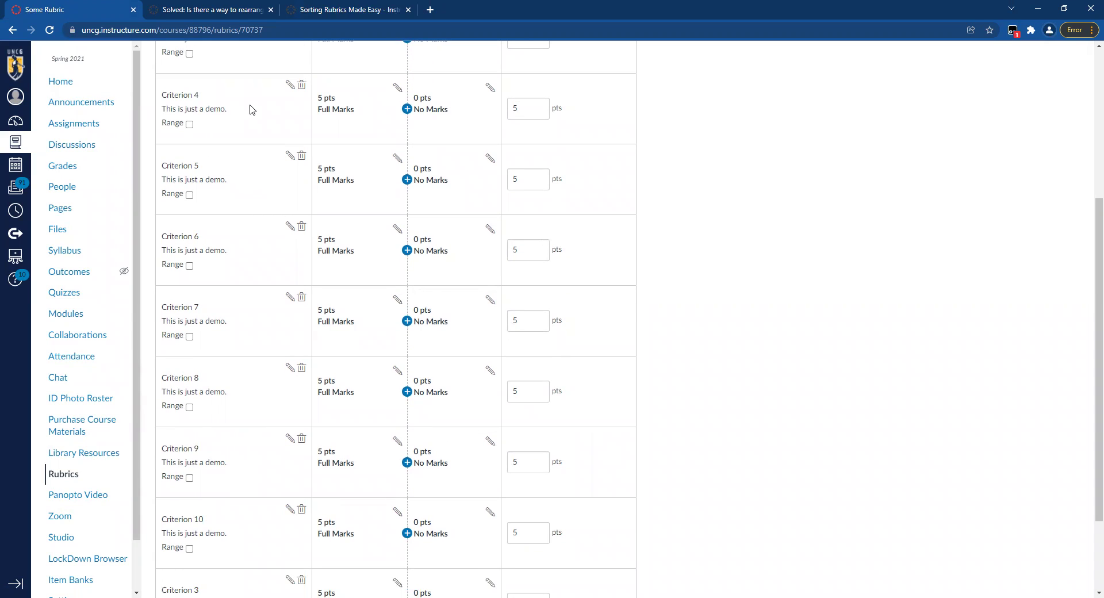
pyautogui.scroll(-2, 250, 233)
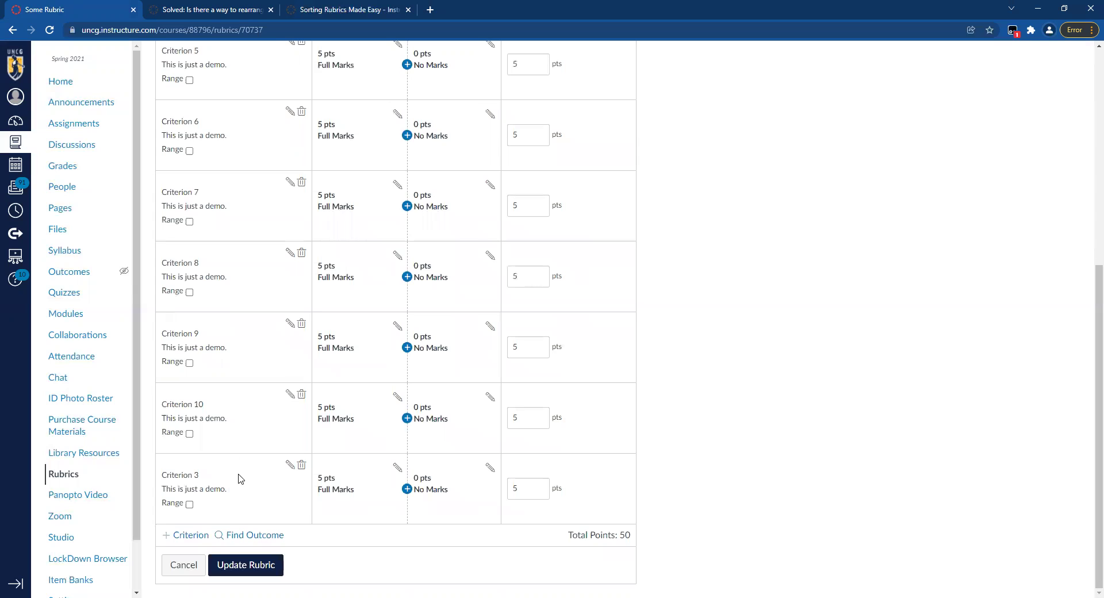
pyautogui.moveTo(248, 469); pyautogui.dragTo(246, 98)
pyautogui.scroll(4, 259, 264)
pyautogui.moveTo(241, 328); pyautogui.dragTo(253, 199)
pyautogui.scroll(-2, 225, 328)
pyautogui.scroll(-2, 224, 327)
pyautogui.moveTo(247, 274)
pyautogui.mouseDown()
pyautogui.moveTo(247, 397)
pyautogui.moveTo(248, 266)
pyautogui.mouseUp()
pyautogui.scroll(6, 266, 285)
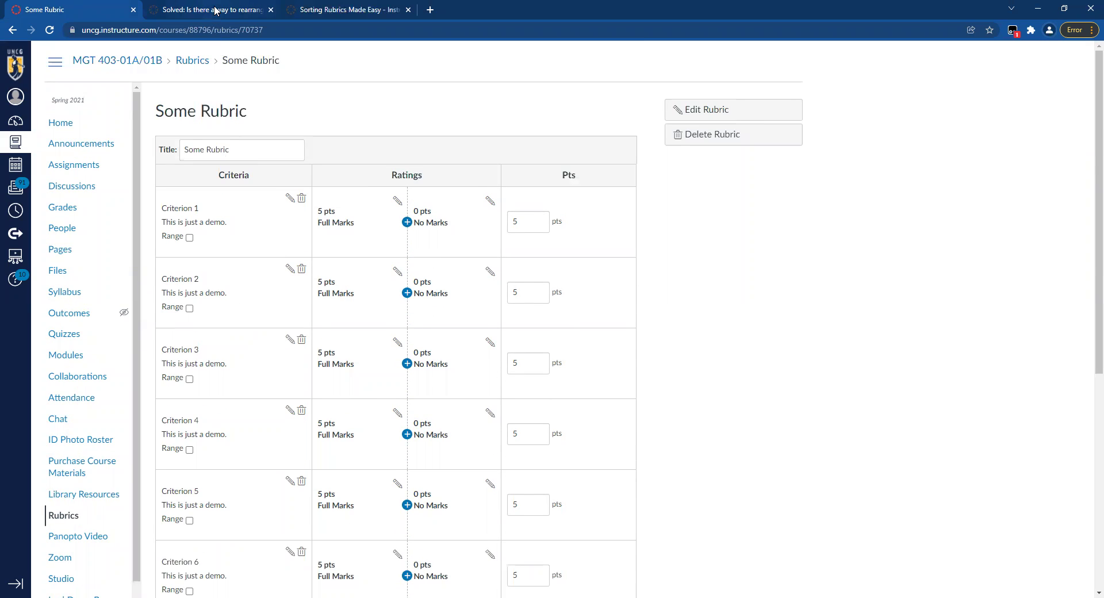
# Step: Revisit the Sorting Rubrics Made Easy post and the solved question on rearranging, and return to review the reordered criteria
pyautogui.click(342, 10)
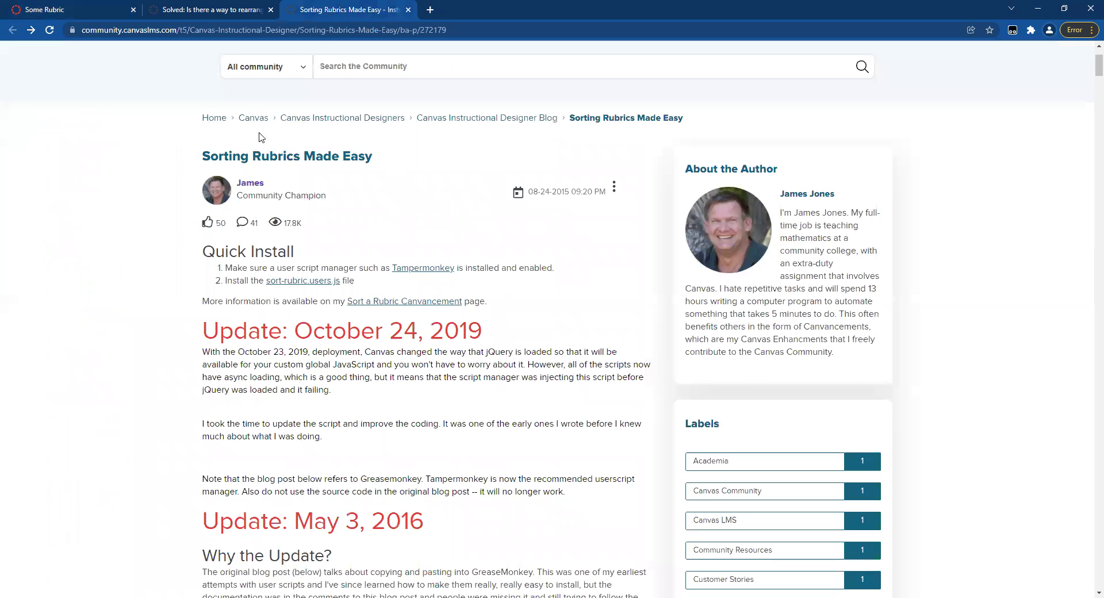
pyautogui.click(205, 13)
pyautogui.click(83, 8)
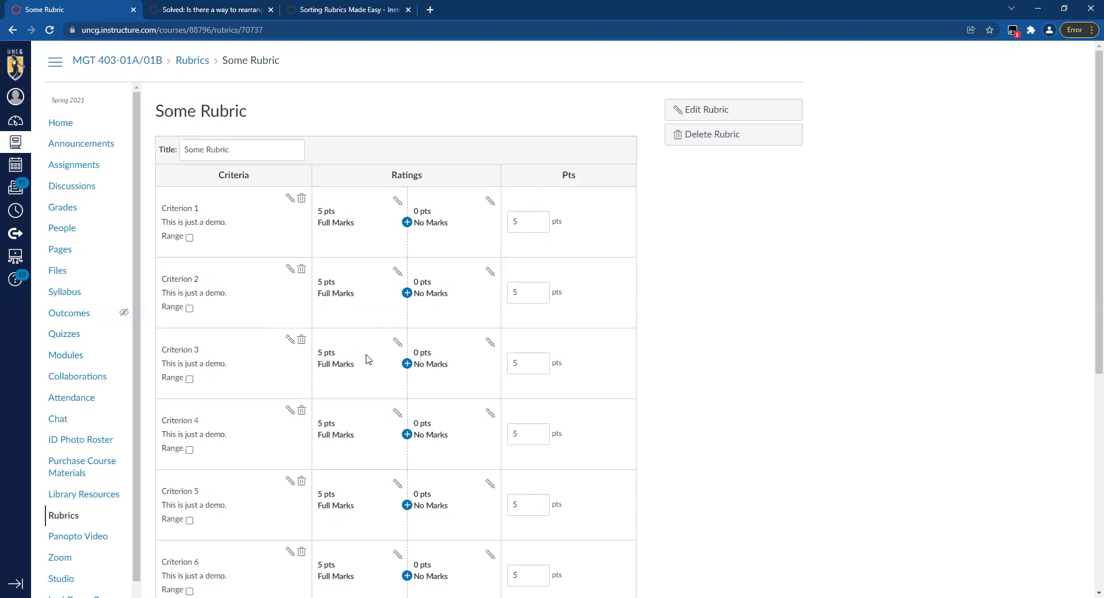
pyautogui.scroll(-2, 368, 360)
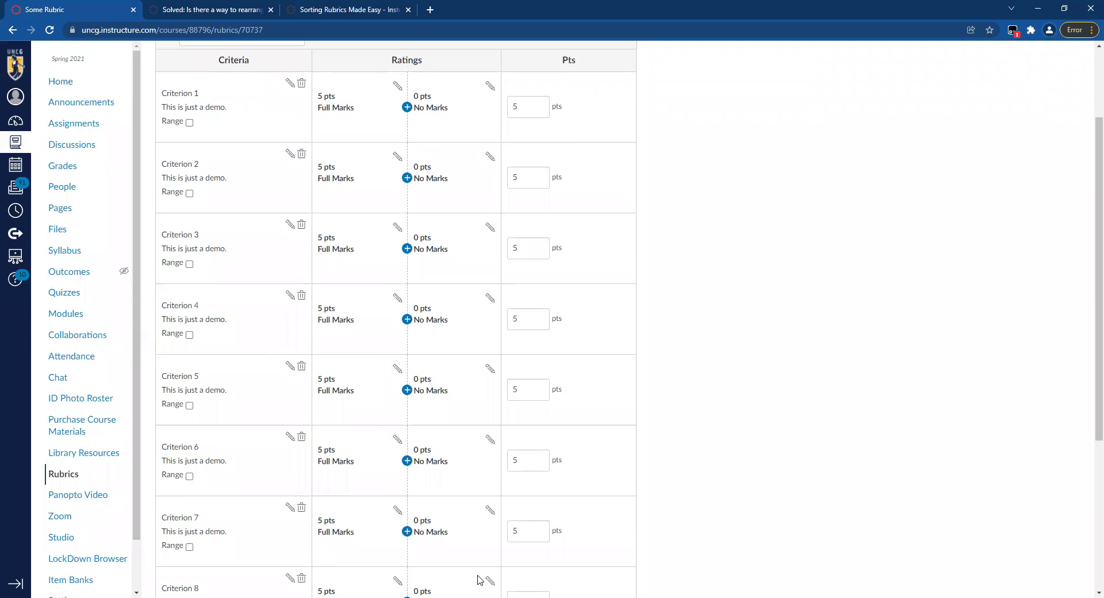